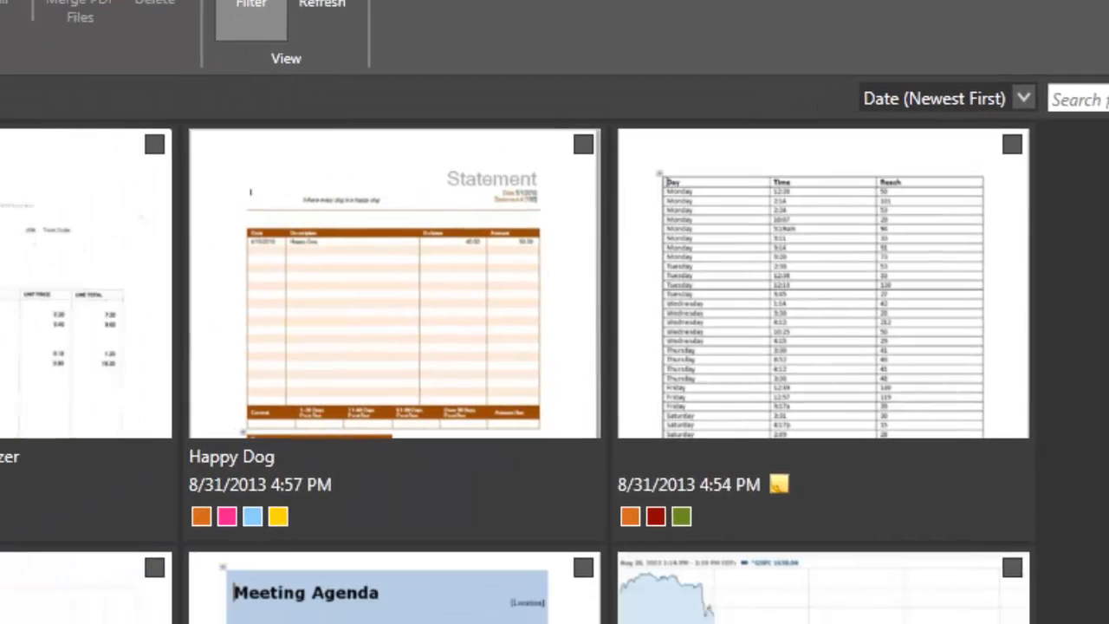
Step: Start a new label and set its color to the dark purple basic color (red 64, green 0, blue 64)
{"action": "key", "text": "alt+a"}
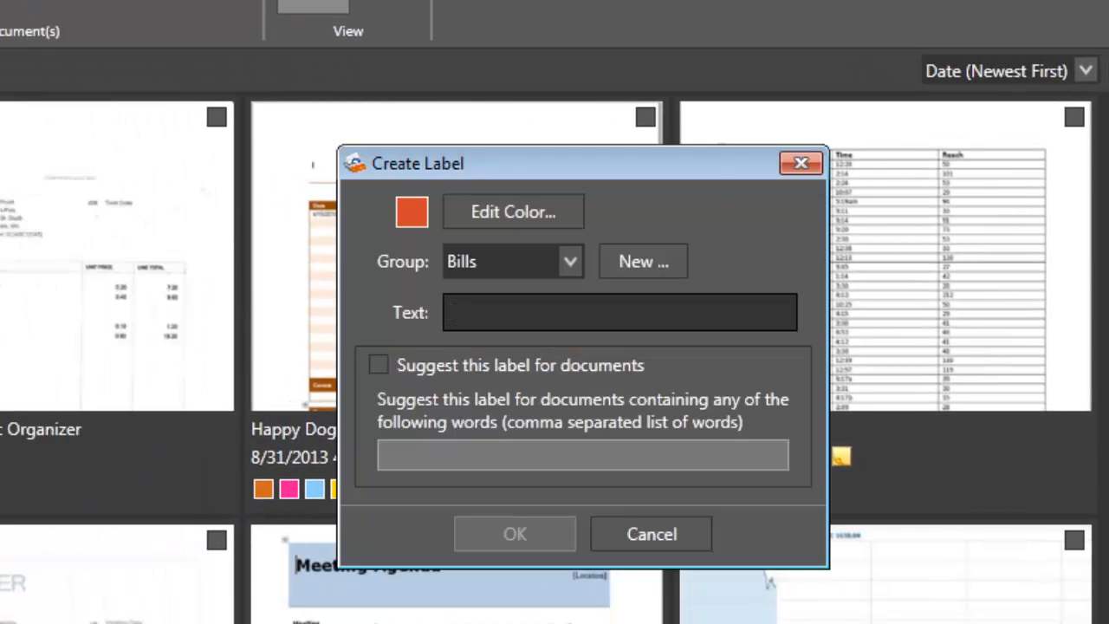
{"action": "left_click", "coordinate": [524, 210]}
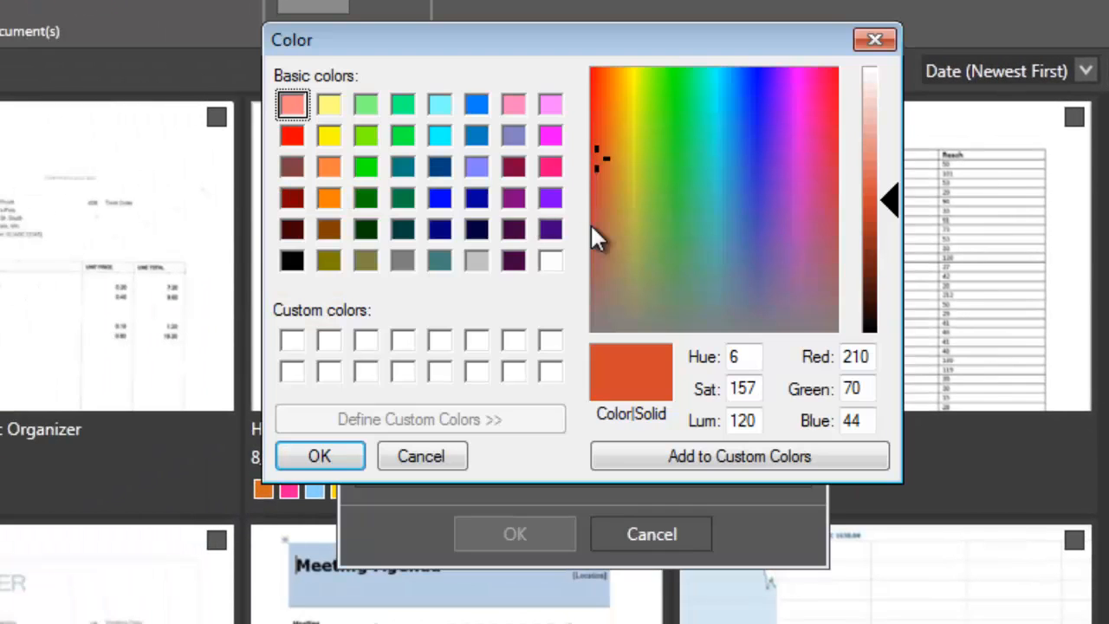
{"action": "left_click", "coordinate": [511, 262]}
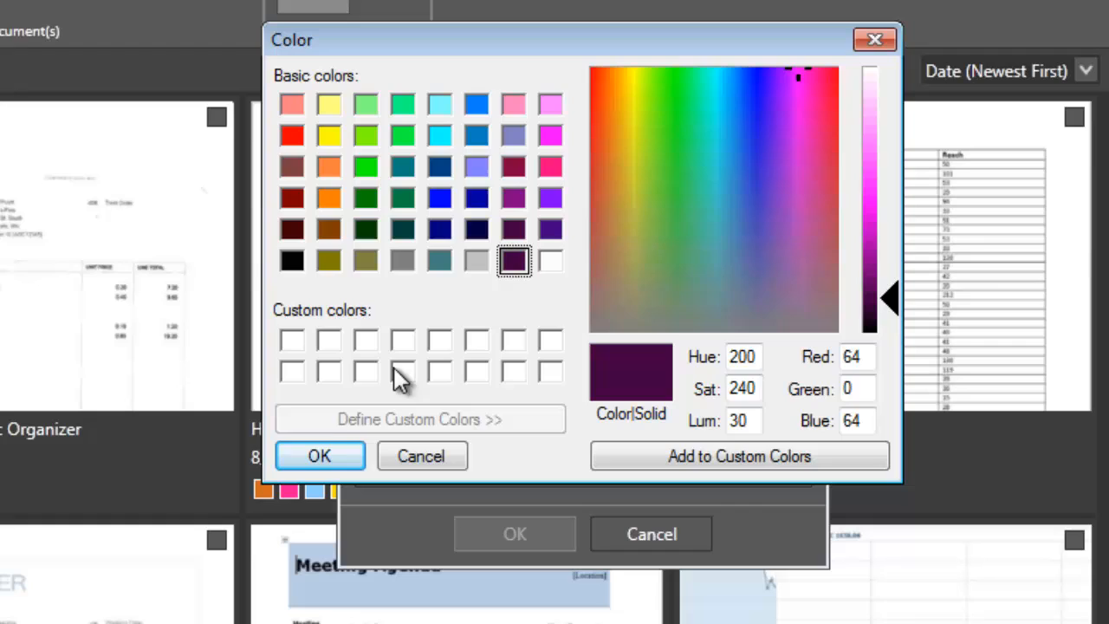
{"action": "left_click", "coordinate": [293, 457]}
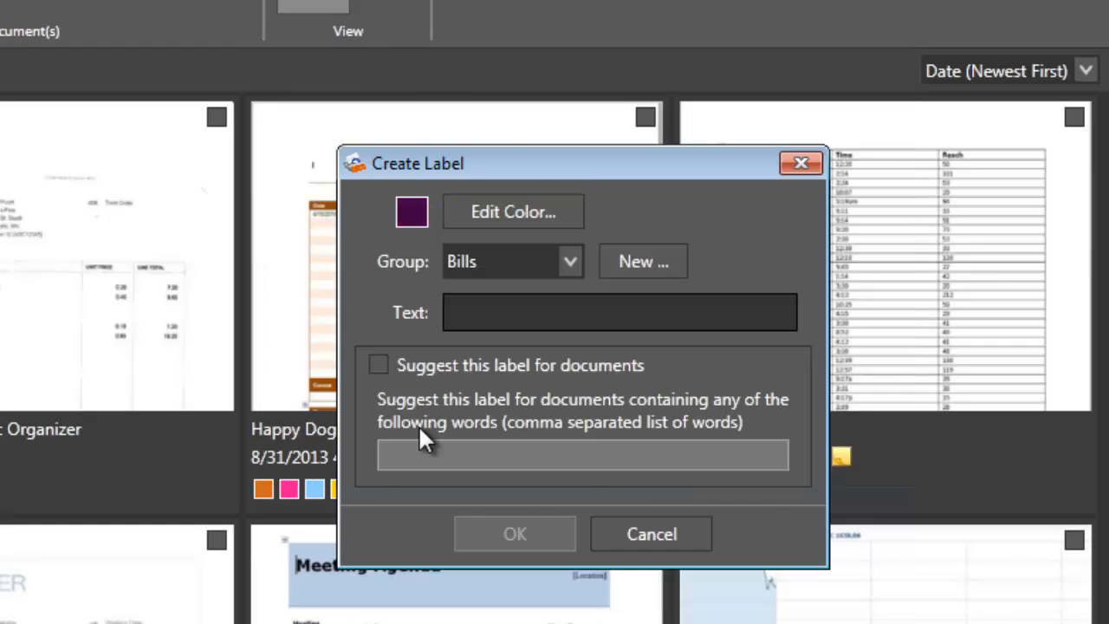
Step: Keep the new label in the Bills group and set its text to "electric"
{"action": "left_click", "coordinate": [568, 261]}
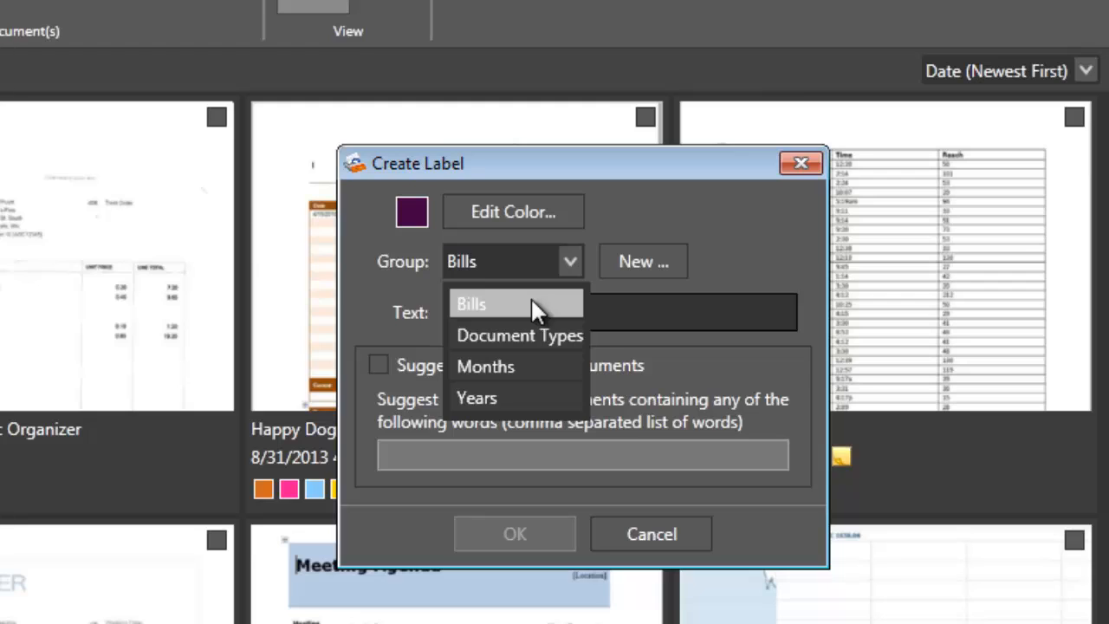
{"action": "left_click", "coordinate": [392, 301]}
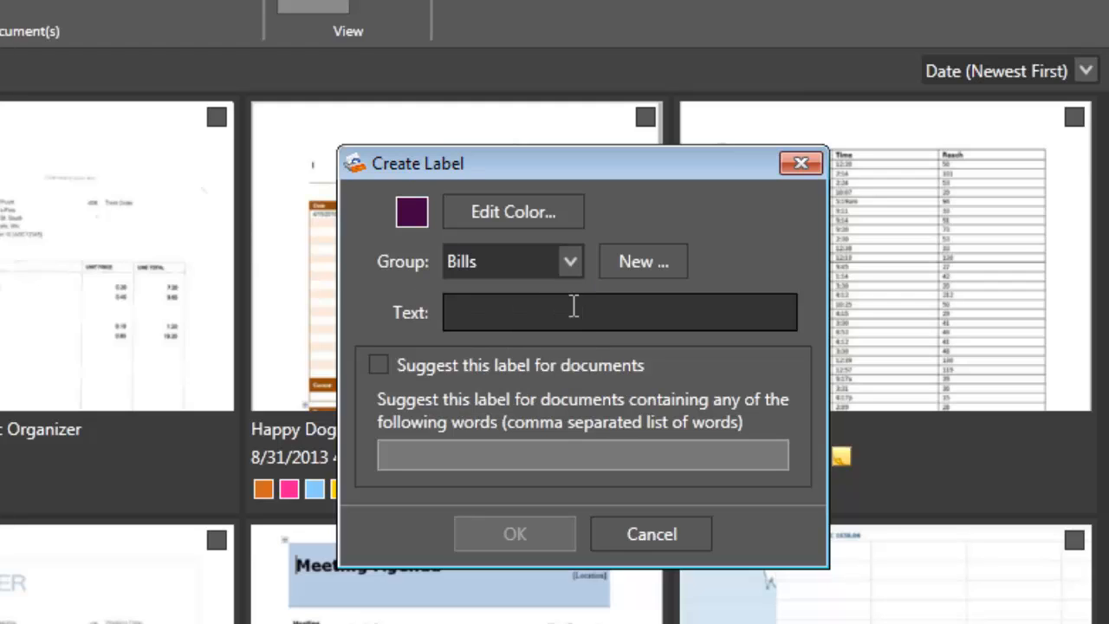
{"action": "left_click", "coordinate": [589, 308]}
{"action": "type", "text": "electric"}
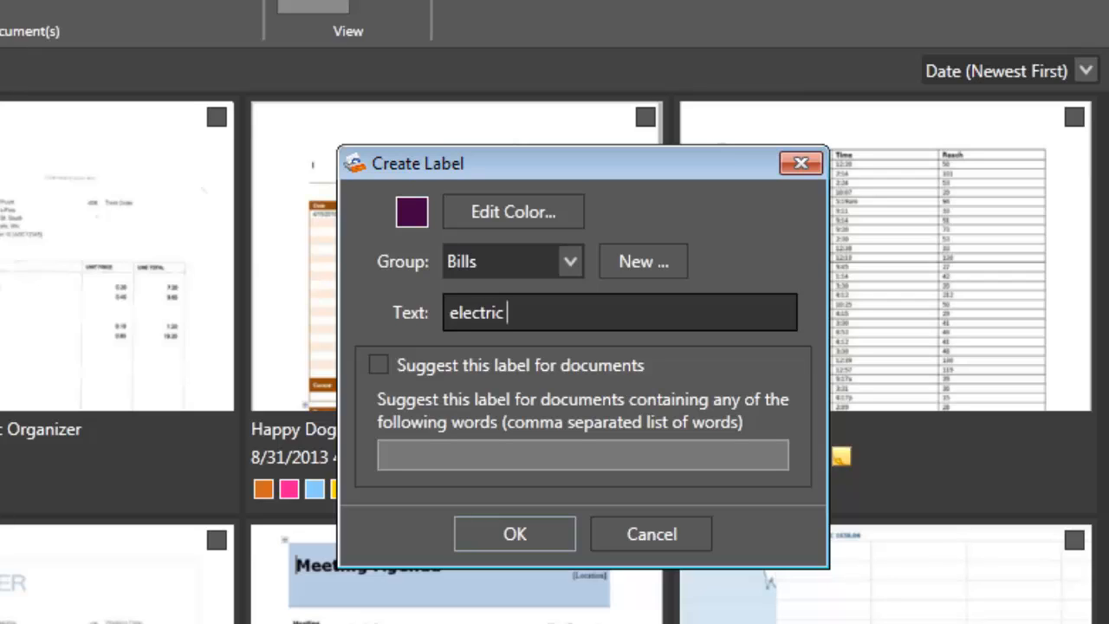
Step: Enable suggesting the label for documents containing "power electricty" and save the label
{"action": "left_click", "coordinate": [379, 365]}
{"action": "left_click", "coordinate": [457, 454]}
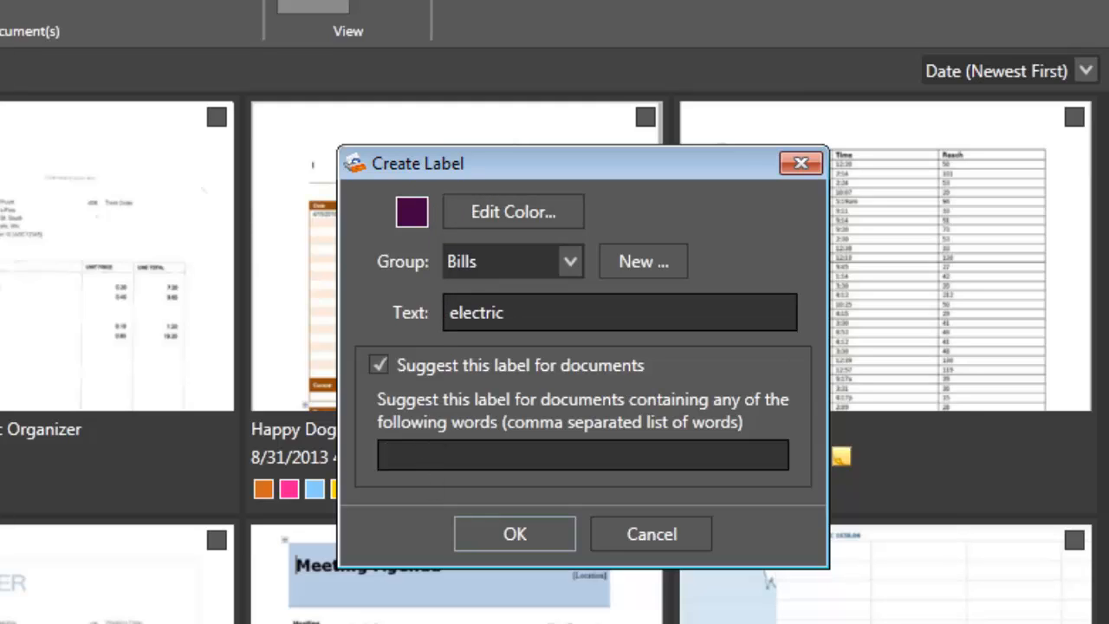
{"action": "type", "text": "power ec"}
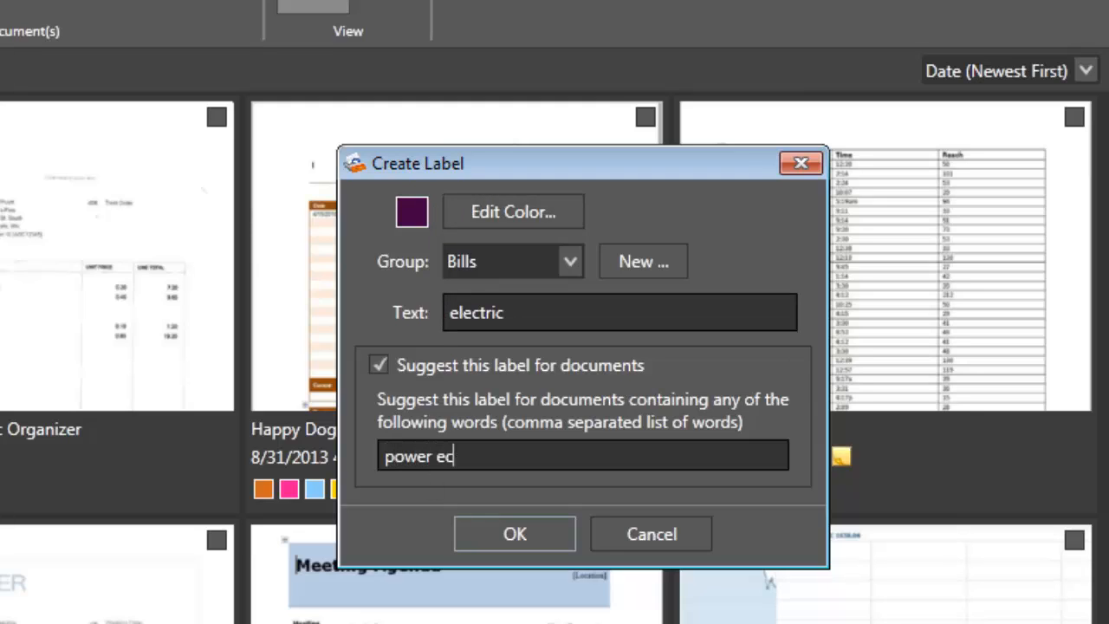
{"action": "type", "text": "lectricty"}
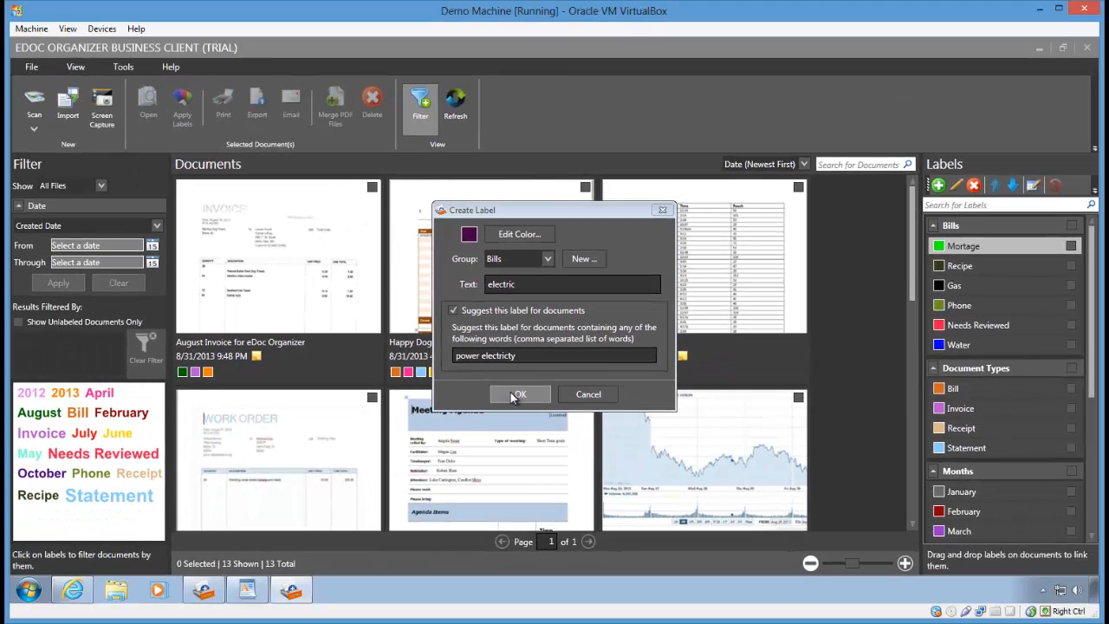
{"action": "left_click", "coordinate": [507, 457]}
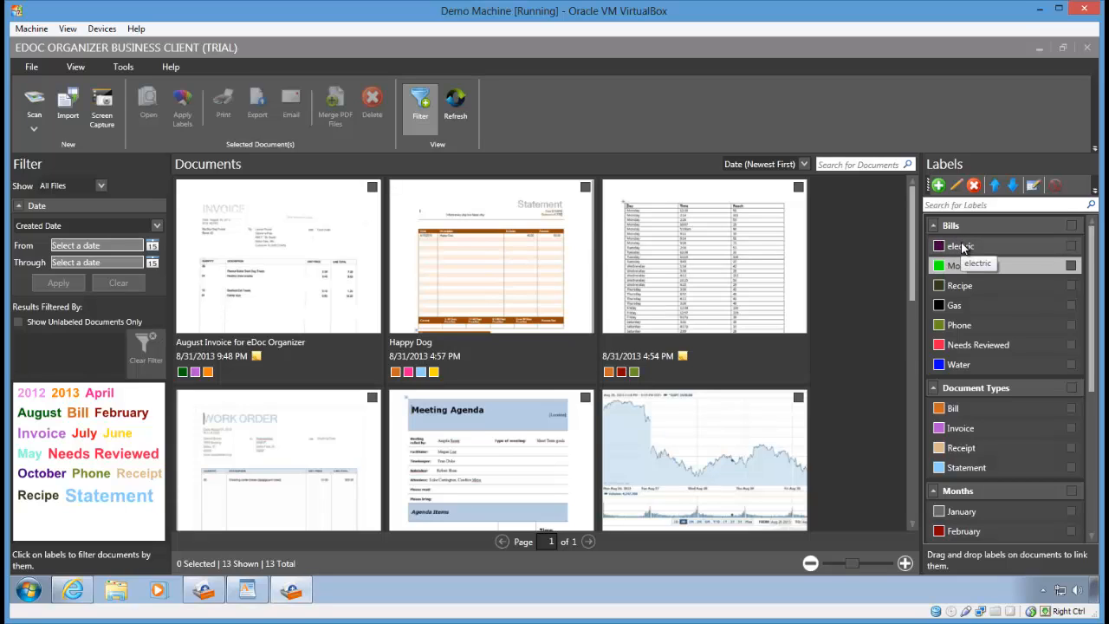
Step: Apply the electric label to the Day/Time/Reach table document dated 8/31/2013 4:54 PM
{"action": "left_click_drag", "start_coordinate": [962, 247], "coordinate": [710, 240]}
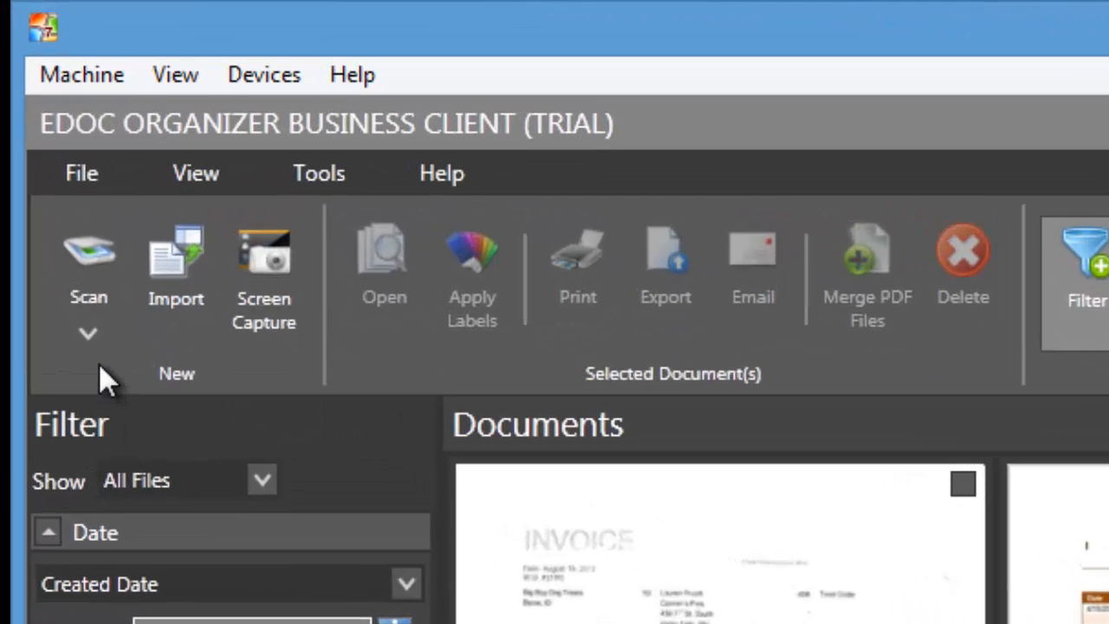
Step: Scan a page with the Canon MX860 scanner, using English as the document language for OCR
{"action": "left_click", "coordinate": [97, 279]}
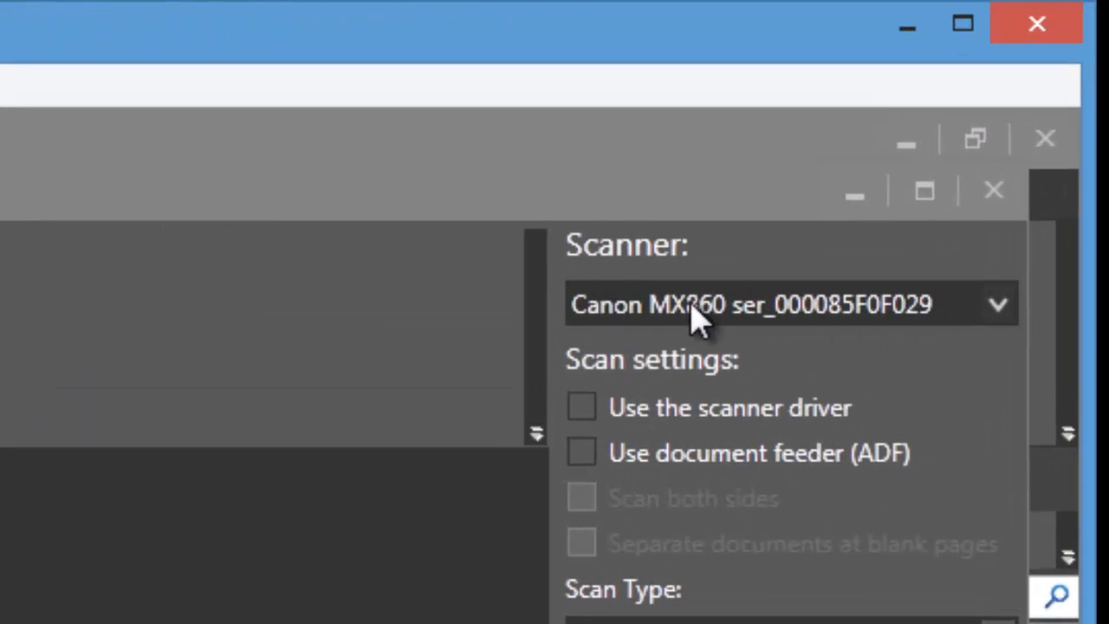
{"action": "left_click", "coordinate": [996, 305]}
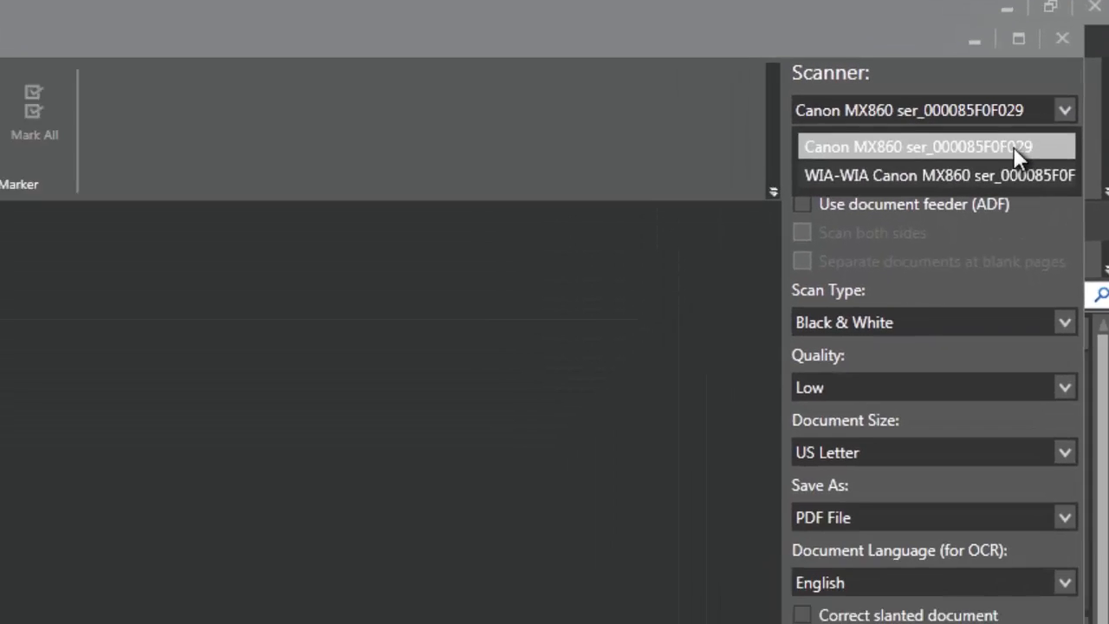
{"action": "left_click", "coordinate": [988, 270]}
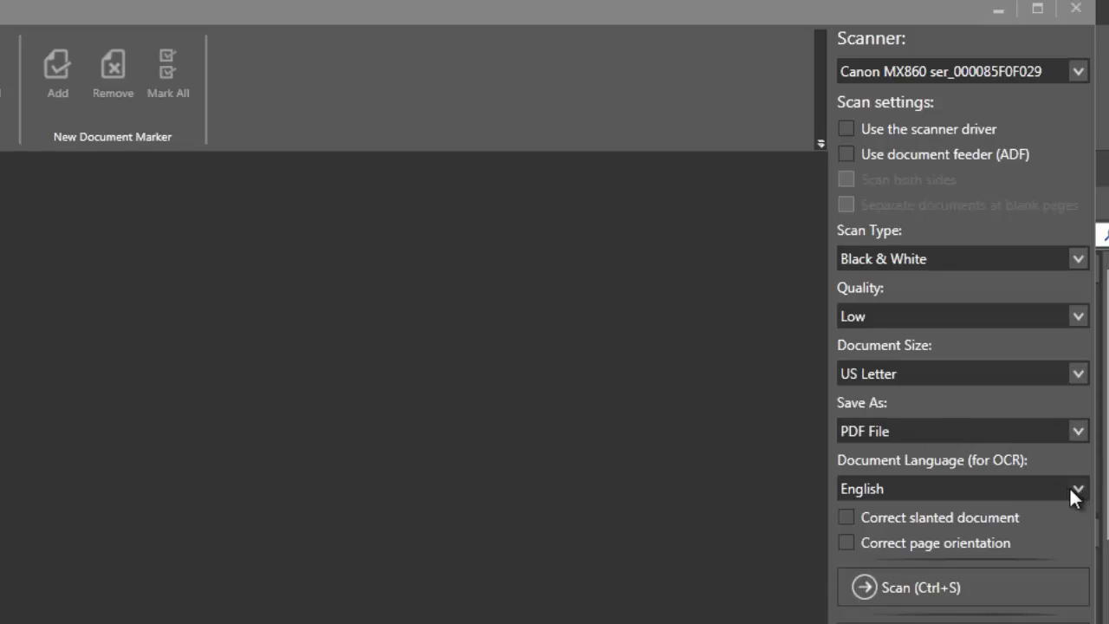
{"action": "left_click", "coordinate": [1077, 308]}
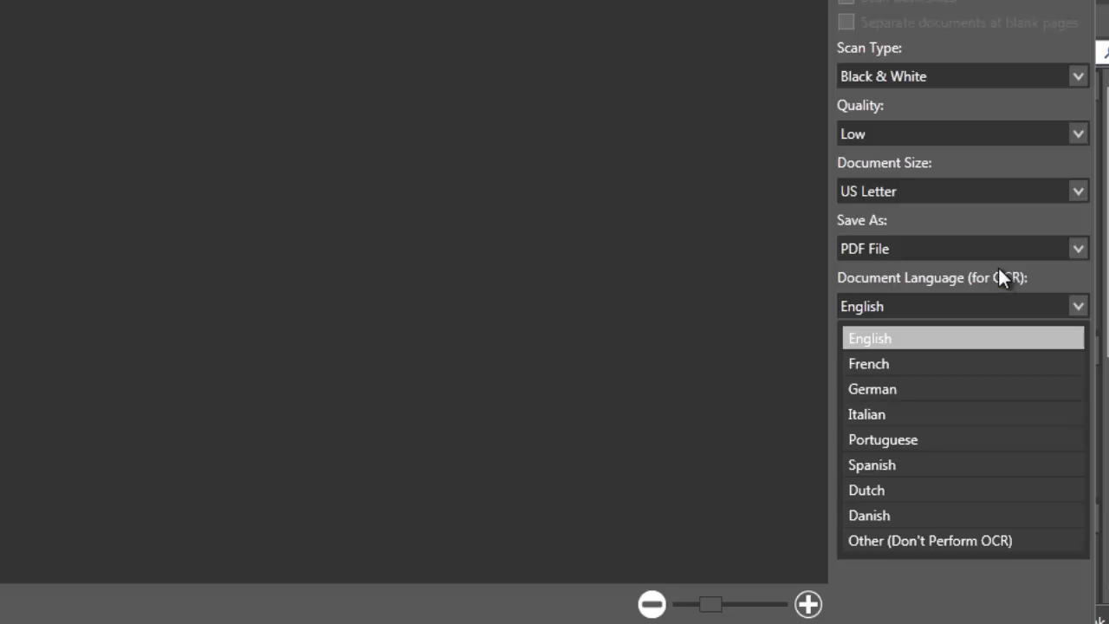
{"action": "left_click", "coordinate": [870, 342]}
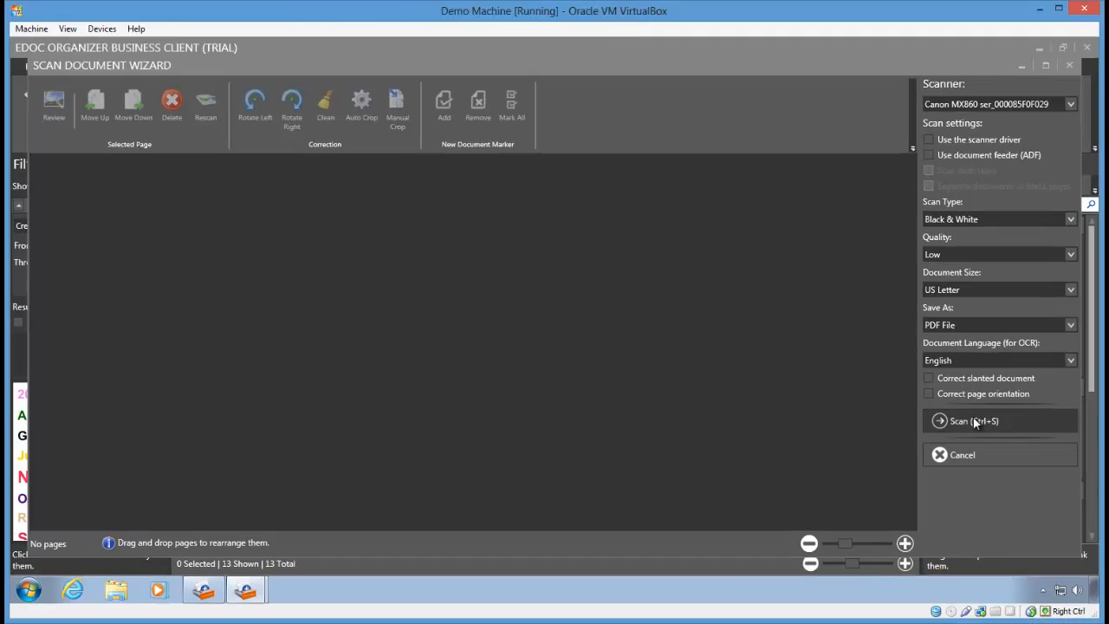
{"action": "left_click", "coordinate": [974, 420]}
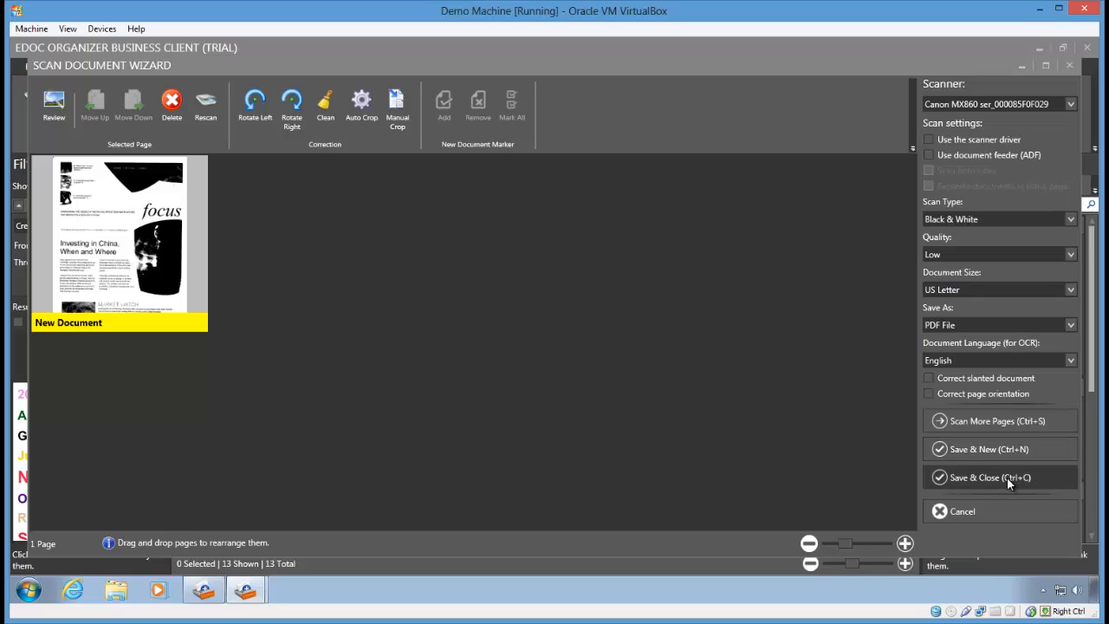
Step: Save the scanned page and close the scan, naming the document "Newsletter" with the comment "Investing newsletter"
{"action": "left_click", "coordinate": [985, 475]}
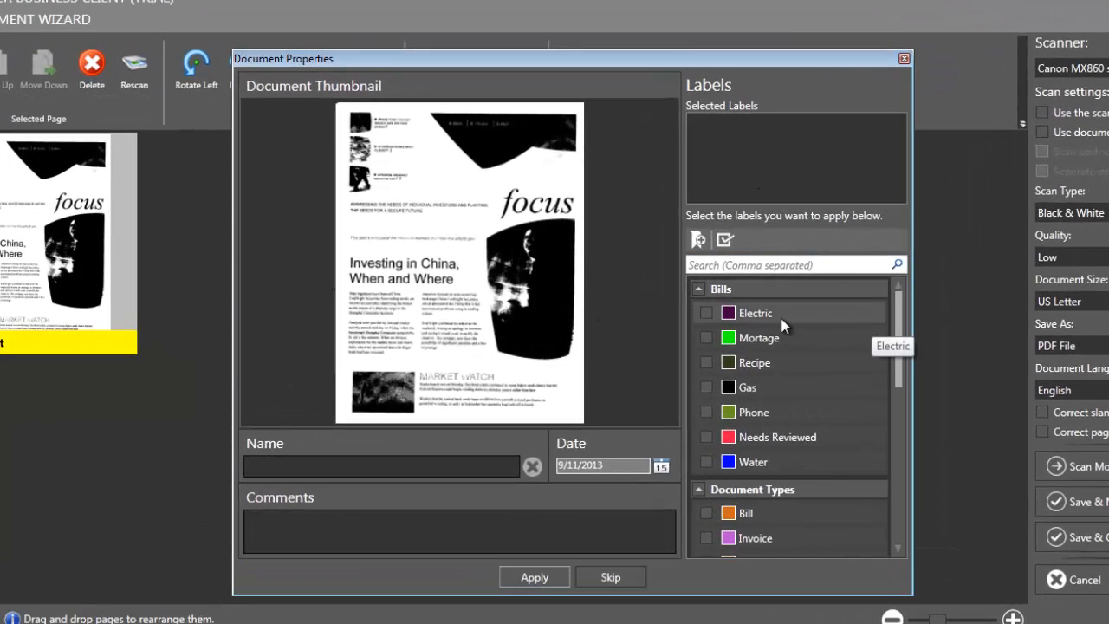
{"action": "left_click", "coordinate": [415, 463]}
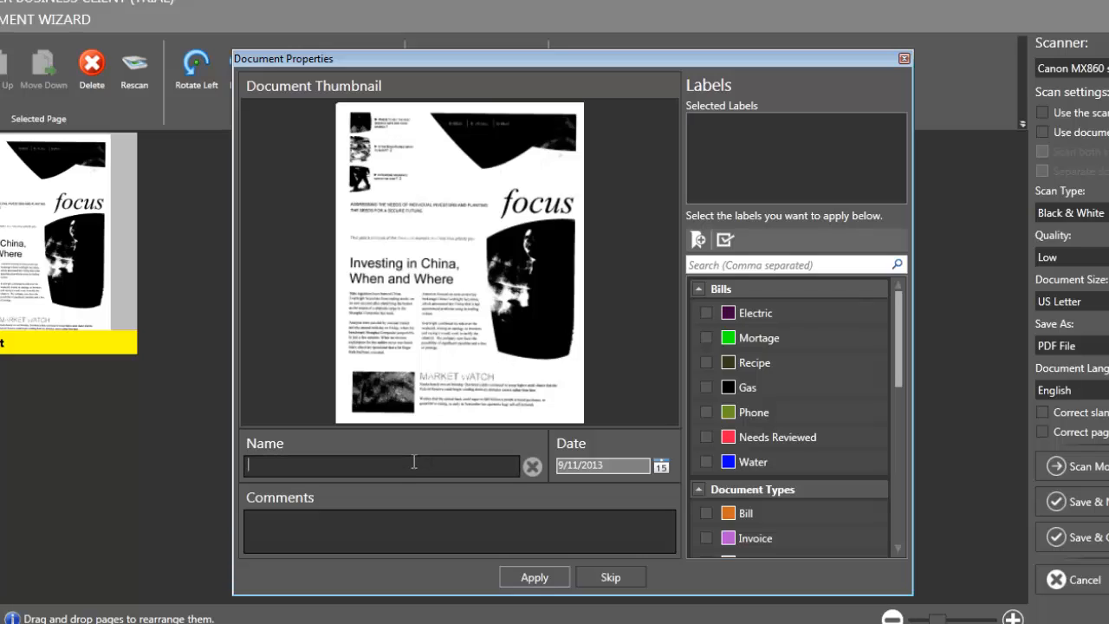
{"action": "type", "text": "Newsletter"}
{"action": "left_click", "coordinate": [426, 531]}
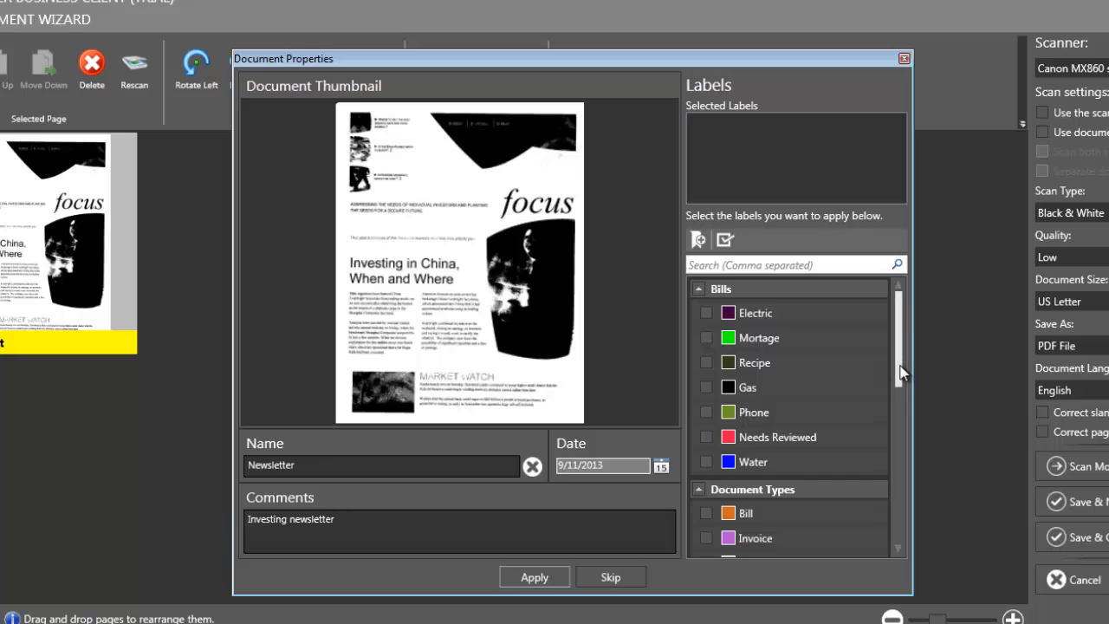
Step: Assign the Needs Reviewed, September and 2013 labels to the newsletter and apply its properties
{"action": "left_click_drag", "start_coordinate": [899, 371], "coordinate": [872, 401]}
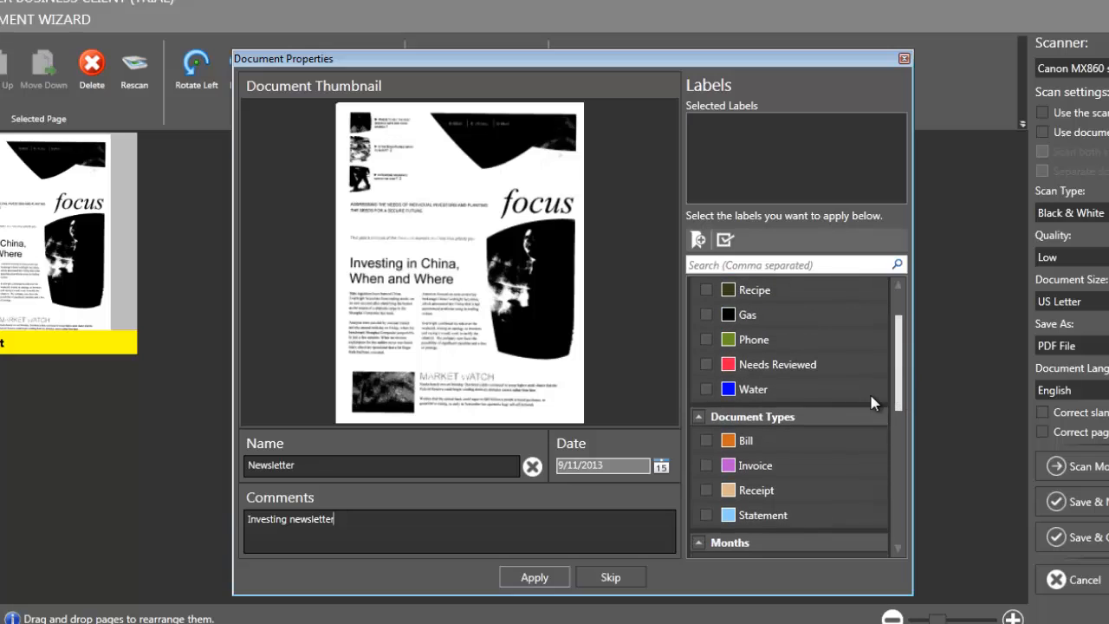
{"action": "left_click", "coordinate": [706, 365]}
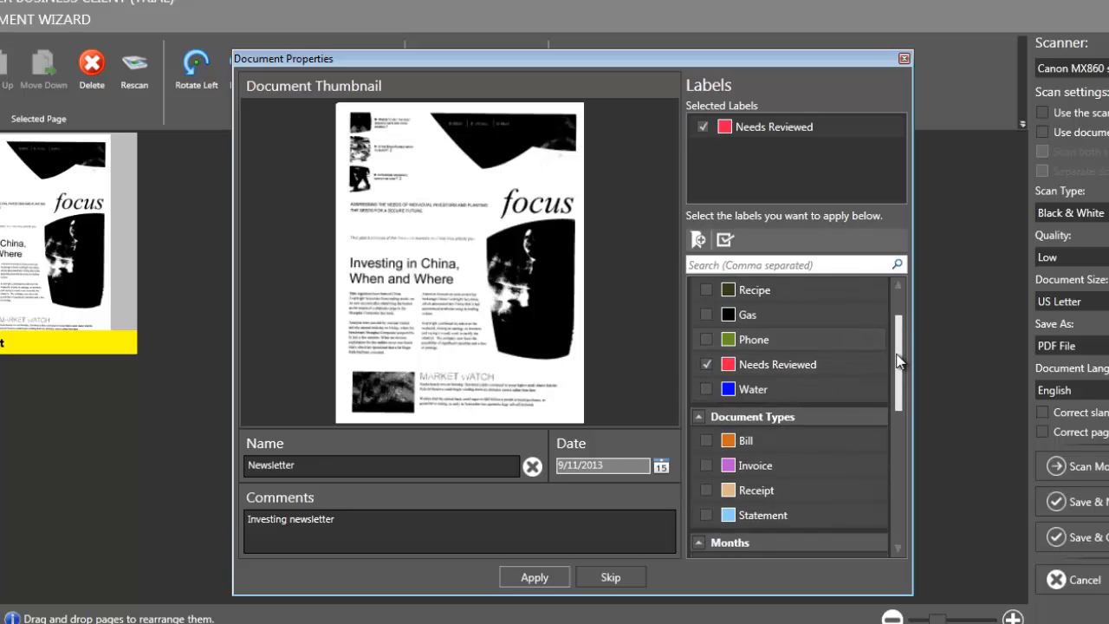
{"action": "left_click_drag", "start_coordinate": [901, 364], "coordinate": [910, 503]}
{"action": "left_click", "coordinate": [706, 366]}
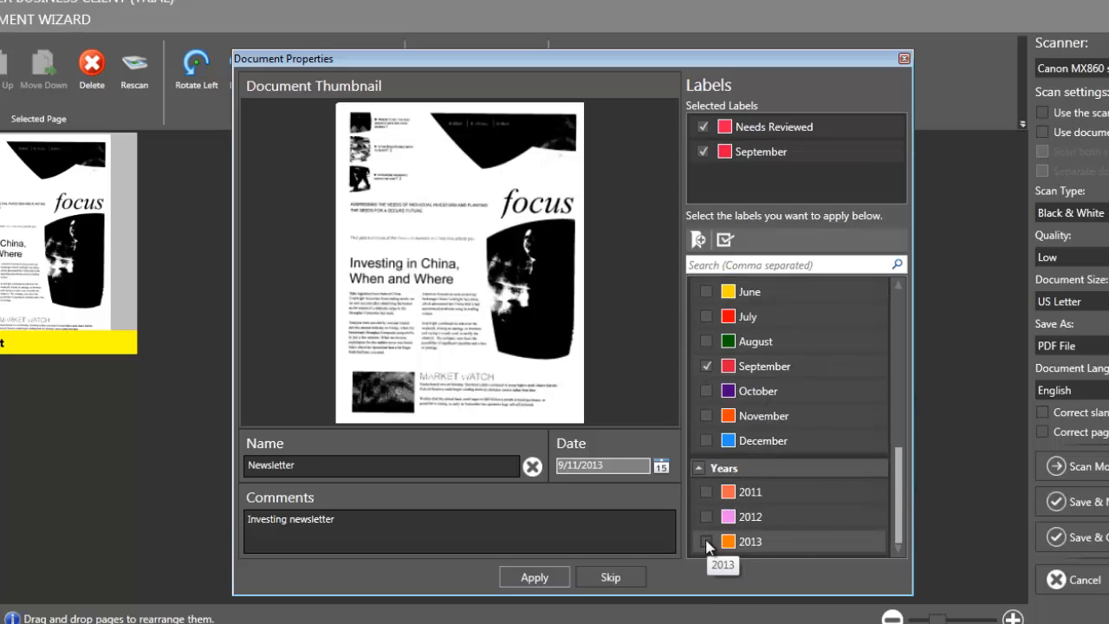
{"action": "left_click", "coordinate": [707, 542]}
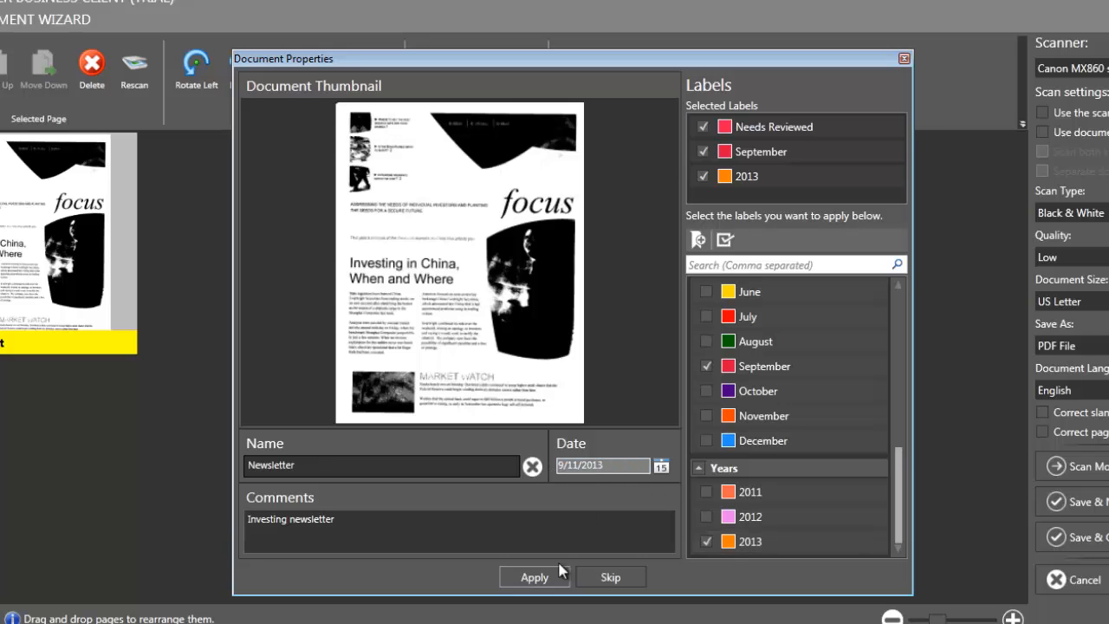
{"action": "left_click", "coordinate": [535, 577]}
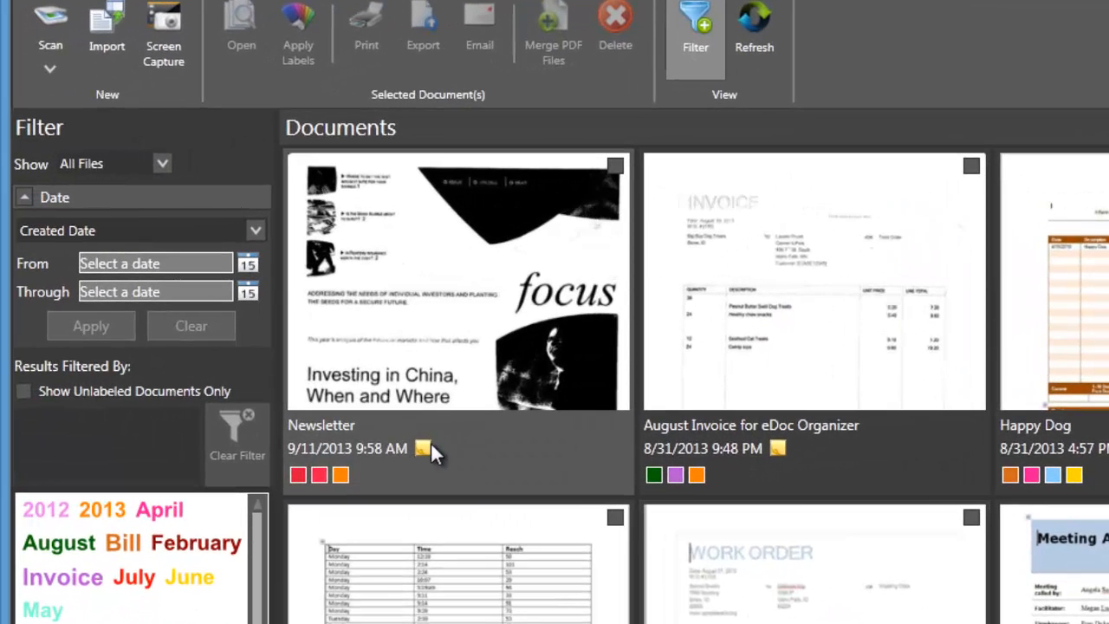
{"action": "mouse_move", "coordinate": [423, 449]}
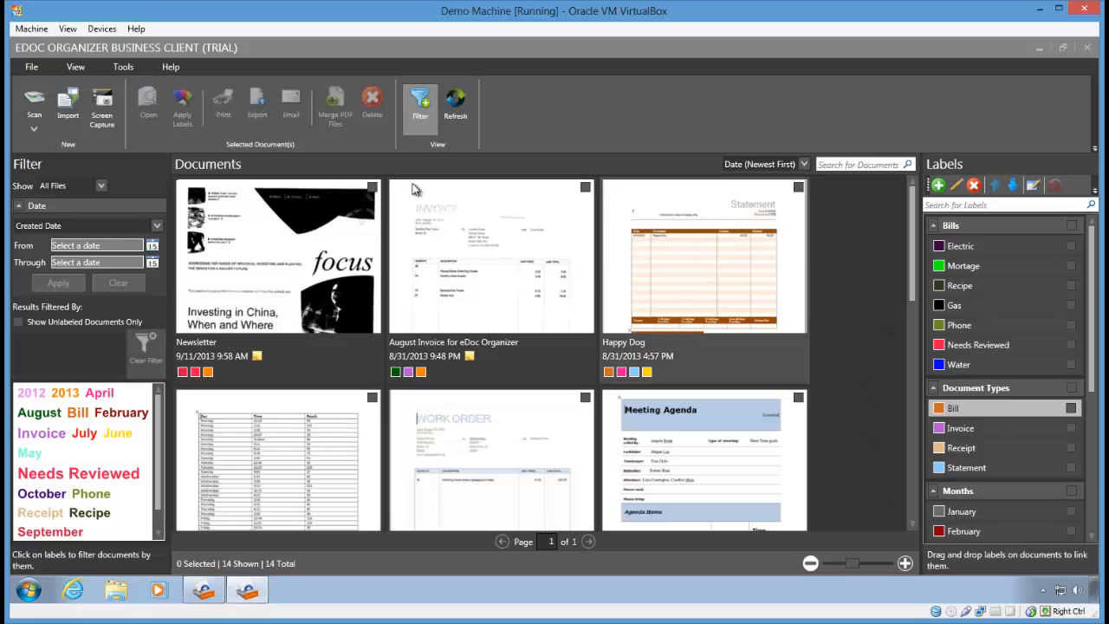
Step: Import the Koala picture from the desktop without using the file browser, accepting the properties with the name Koala.jpg
{"action": "left_click", "coordinate": [72, 108]}
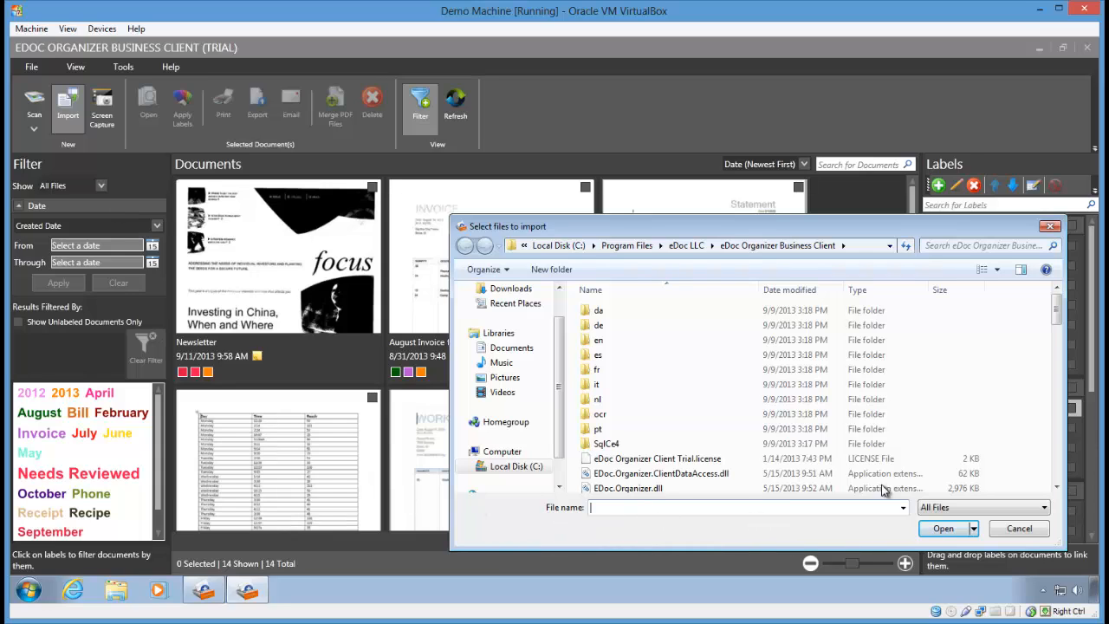
{"action": "left_click", "coordinate": [1047, 227]}
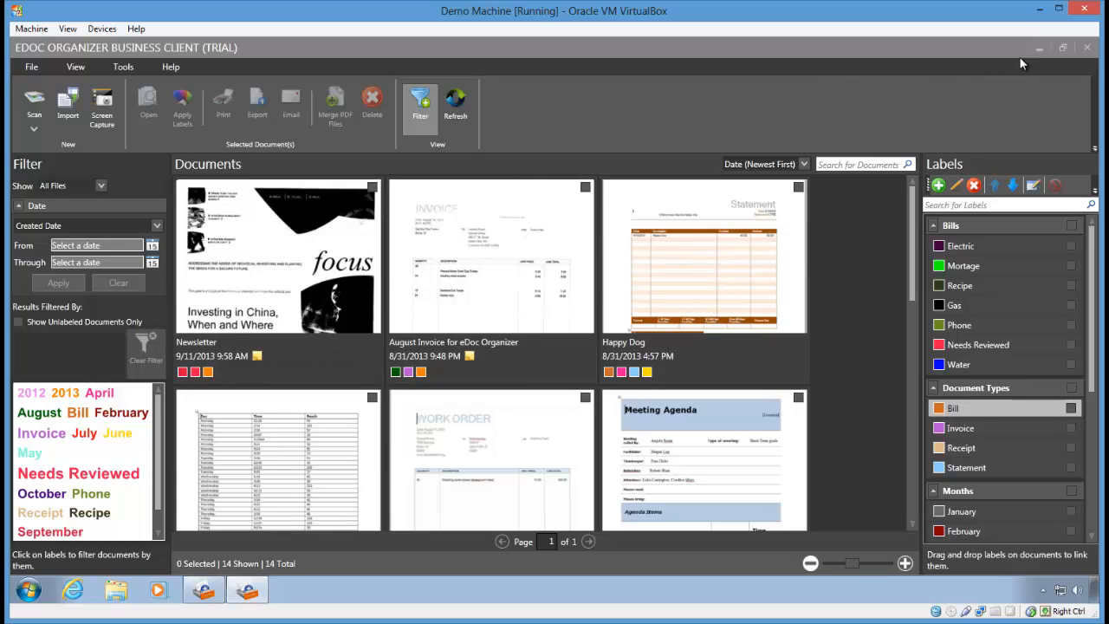
{"action": "left_click", "coordinate": [1063, 50]}
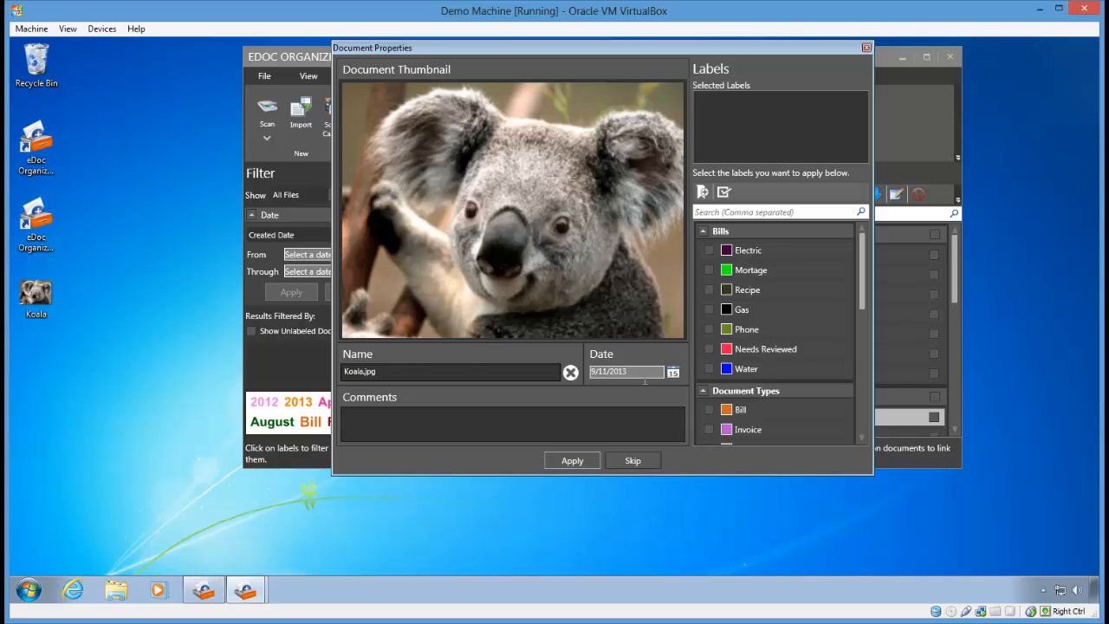
{"action": "left_click", "coordinate": [572, 460]}
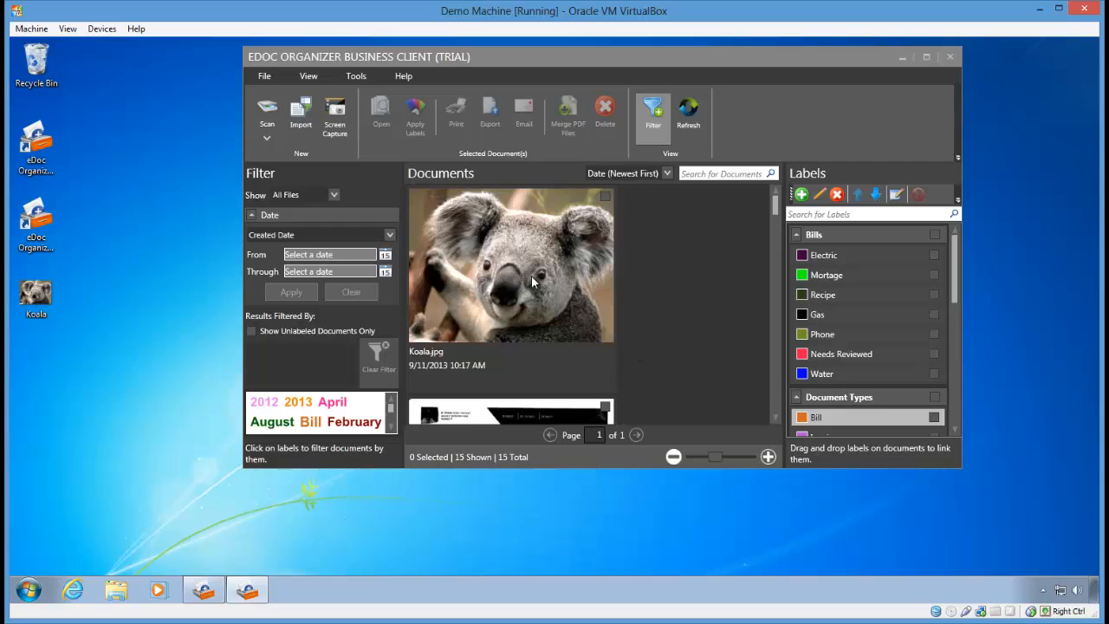
{"action": "left_click", "coordinate": [925, 55]}
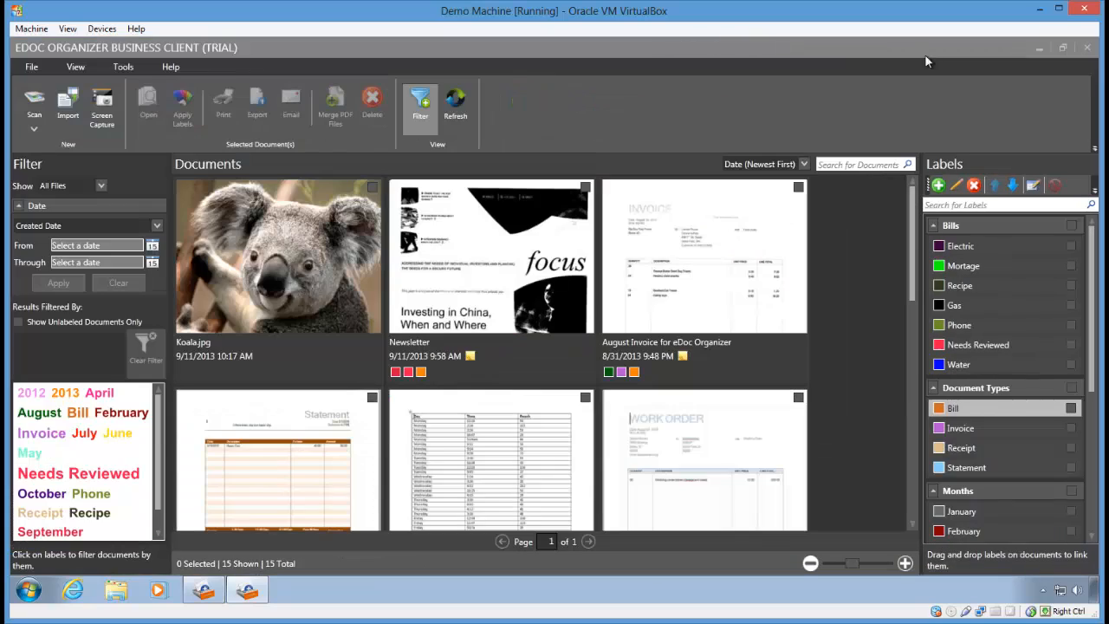
{"action": "left_click", "coordinate": [31, 70]}
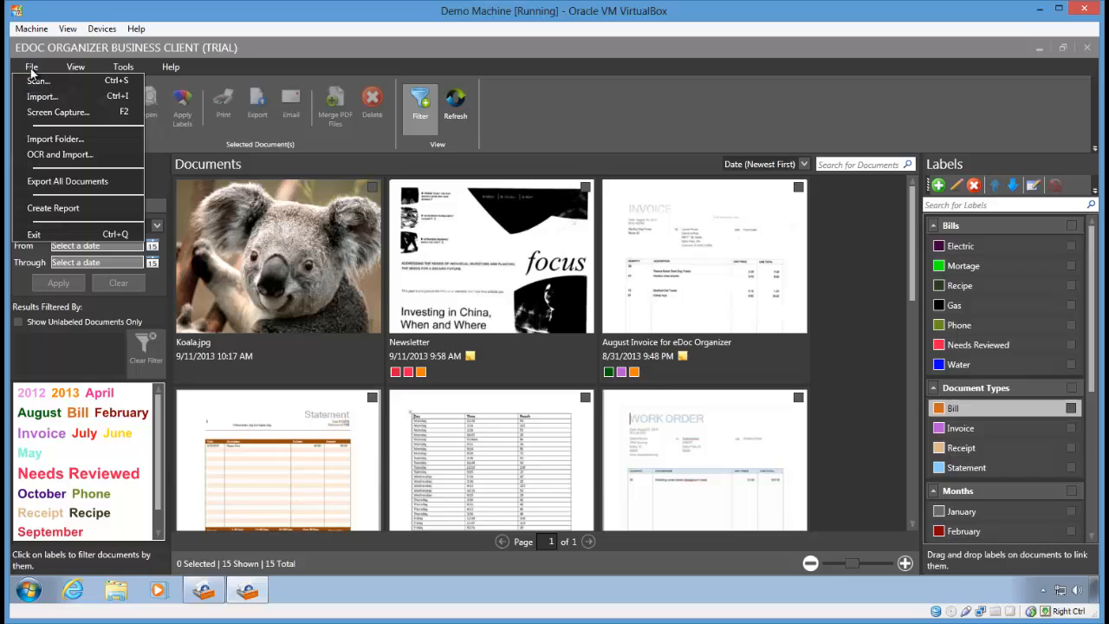
{"action": "left_click", "coordinate": [55, 138]}
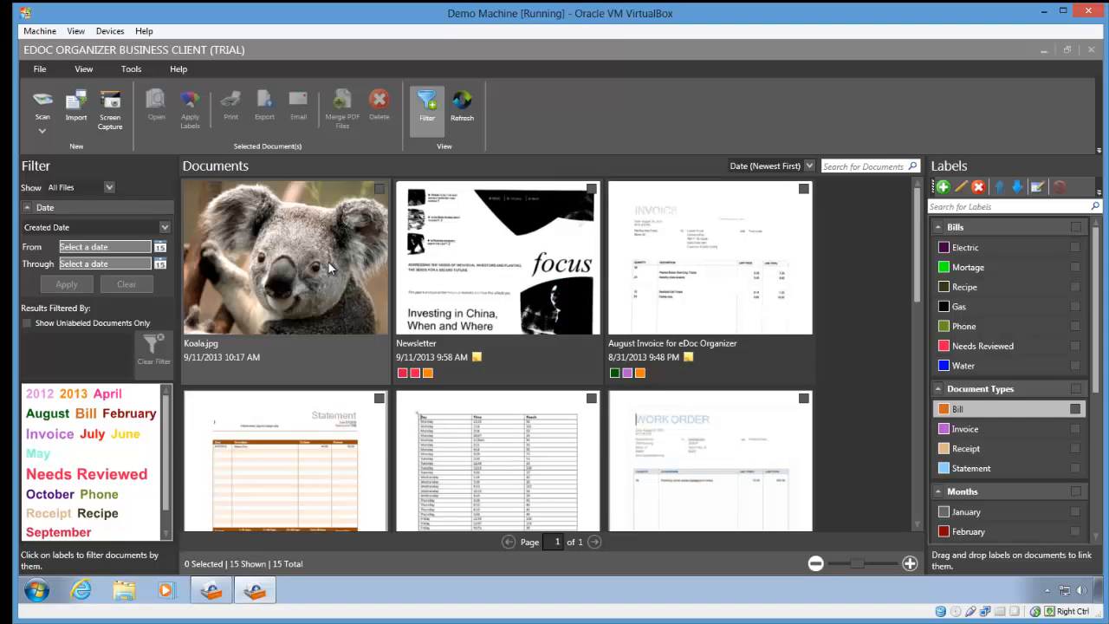
Step: Review the setup options for a new folder monitor, including its optional labels, and cancel without adding one
{"action": "left_click", "coordinate": [136, 67]}
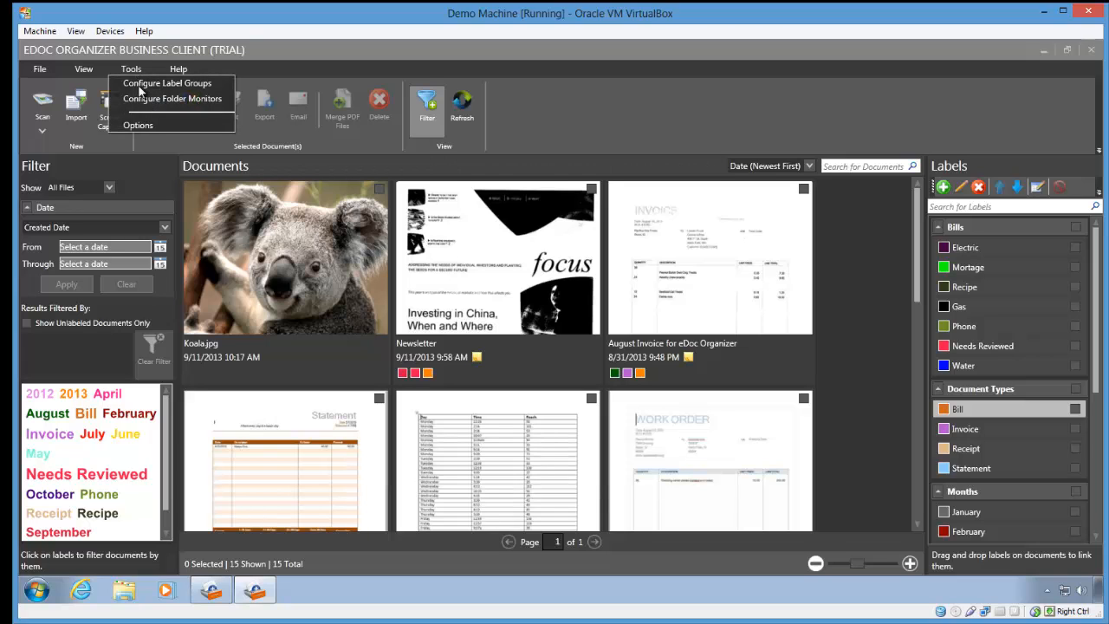
{"action": "left_click", "coordinate": [142, 98]}
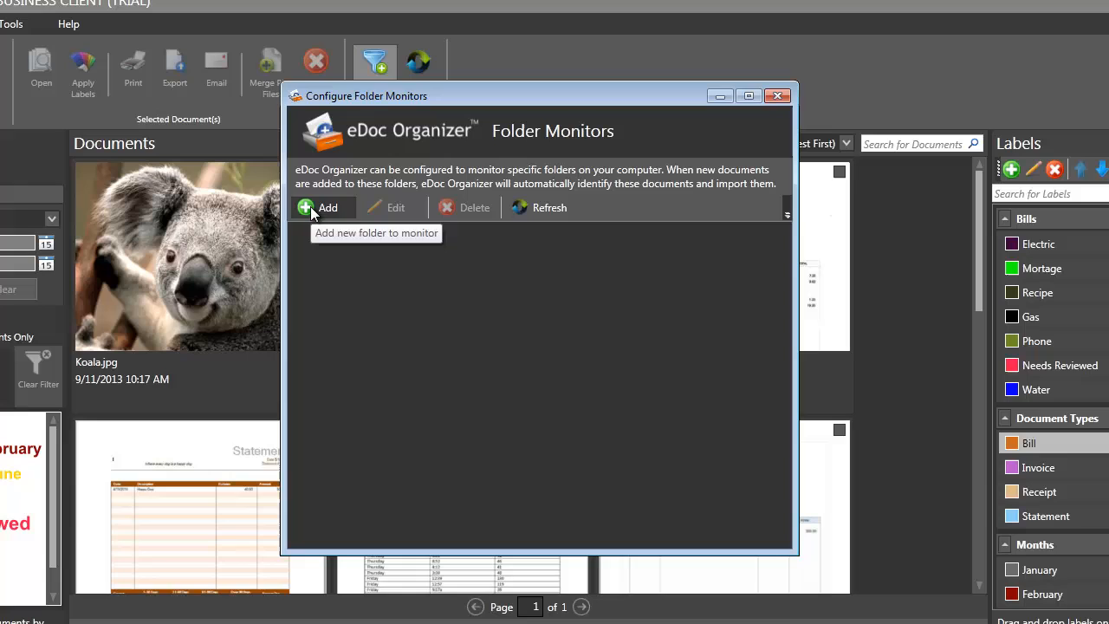
{"action": "left_click", "coordinate": [311, 211]}
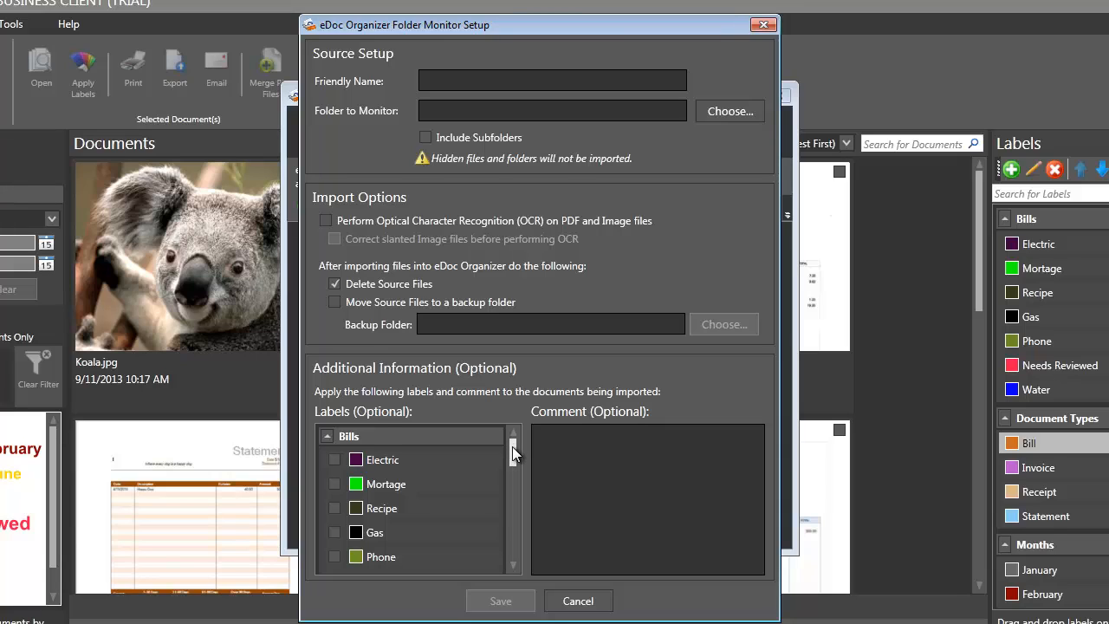
{"action": "scroll", "coordinate": [498, 445], "scroll_direction": "down", "scroll_amount": 3}
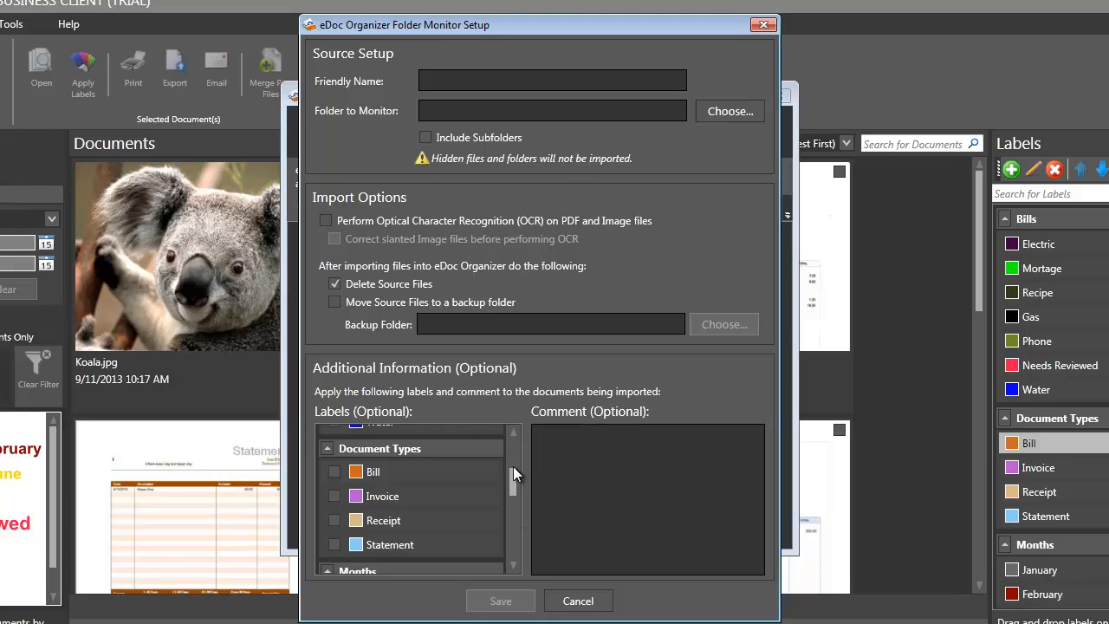
{"action": "left_click", "coordinate": [595, 605]}
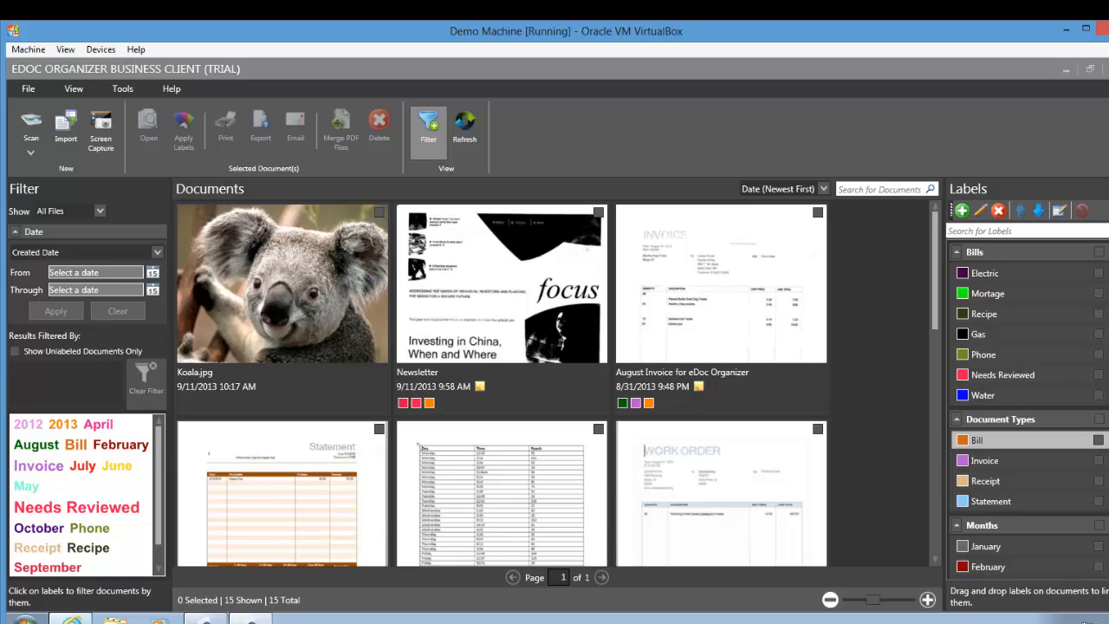
Step: Take a screen capture of the Market Update section on the MSN Money investing page in Internet Explorer and save it to eDoc Organizer
{"action": "left_click", "coordinate": [72, 620]}
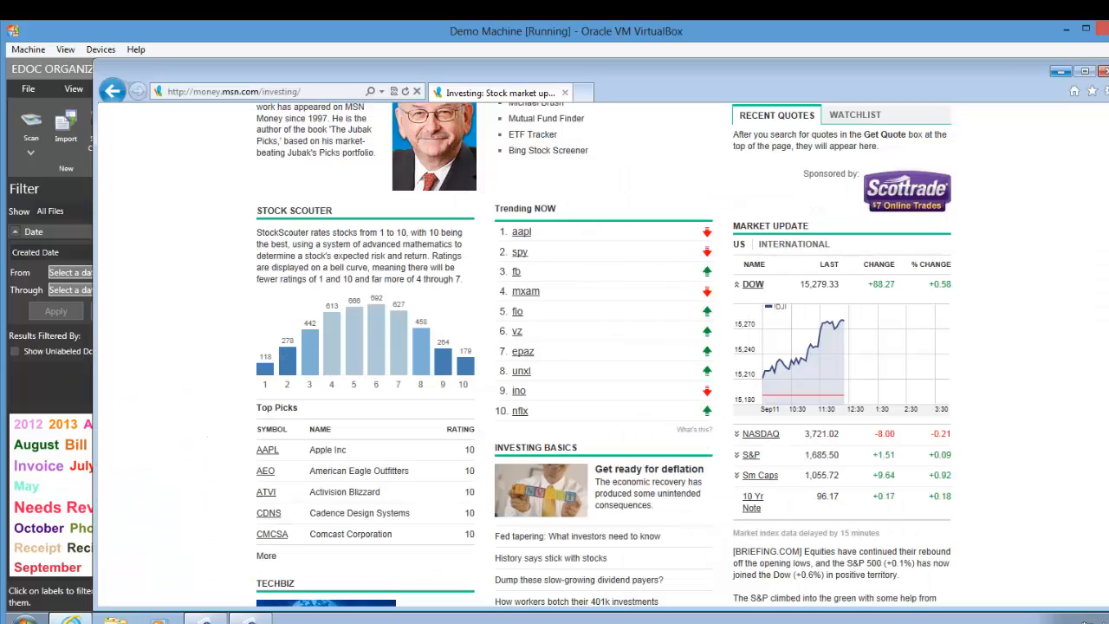
{"action": "left_click", "coordinate": [1084, 72]}
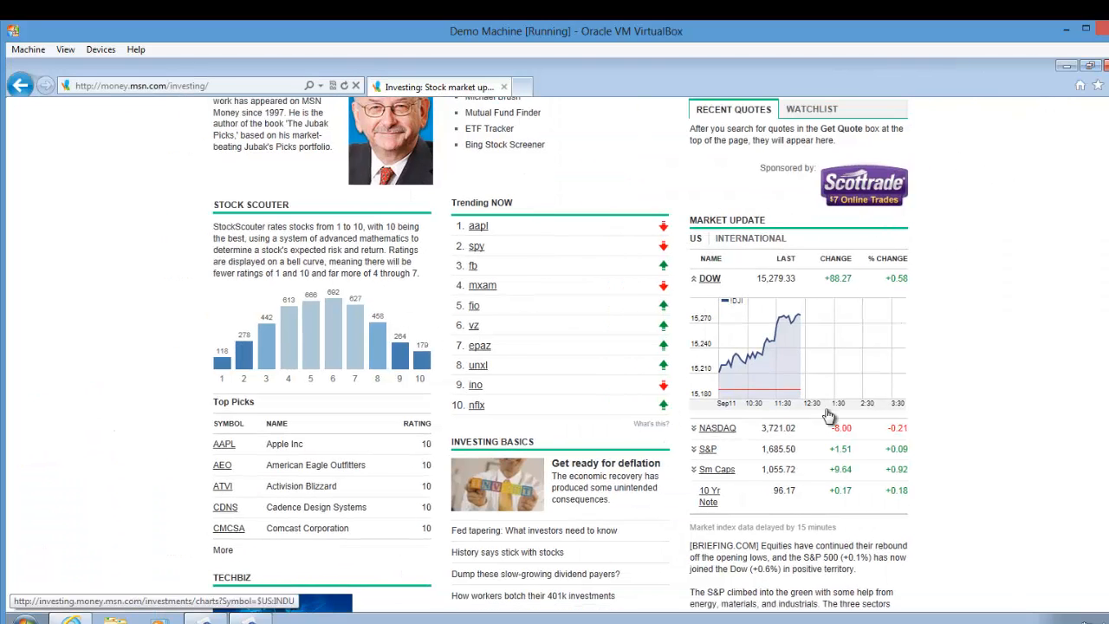
{"action": "scroll", "coordinate": [829, 417], "scroll_direction": "up", "scroll_amount": 2}
{"action": "scroll", "coordinate": [845, 329], "scroll_direction": "down", "scroll_amount": 3}
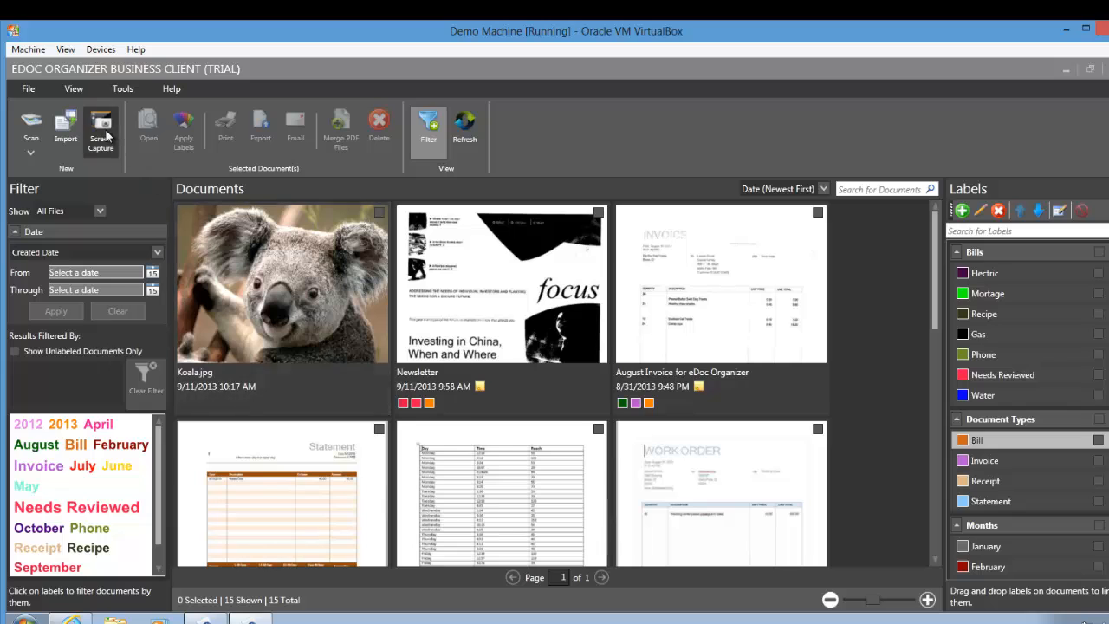
{"action": "left_click", "coordinate": [103, 130]}
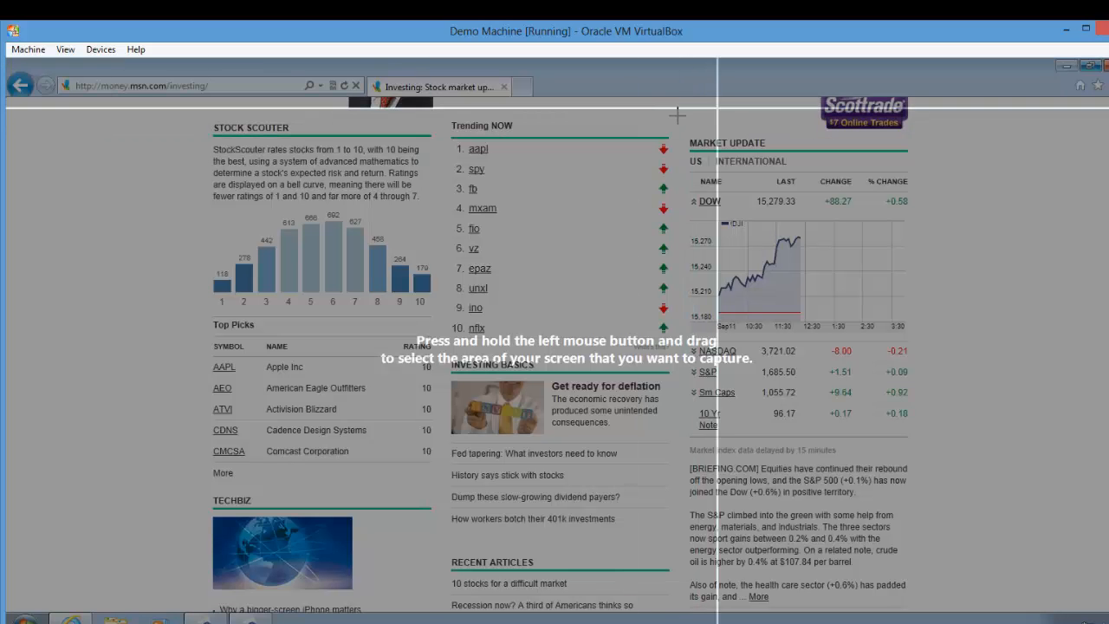
{"action": "left_click_drag", "start_coordinate": [681, 123], "coordinate": [943, 456]}
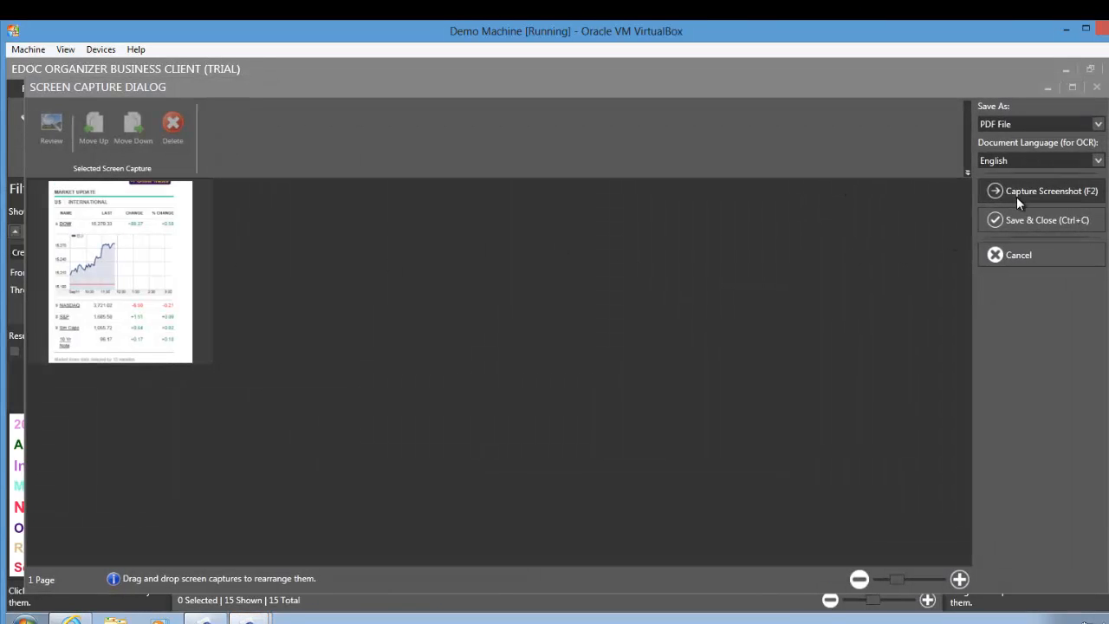
{"action": "left_click", "coordinate": [1028, 220]}
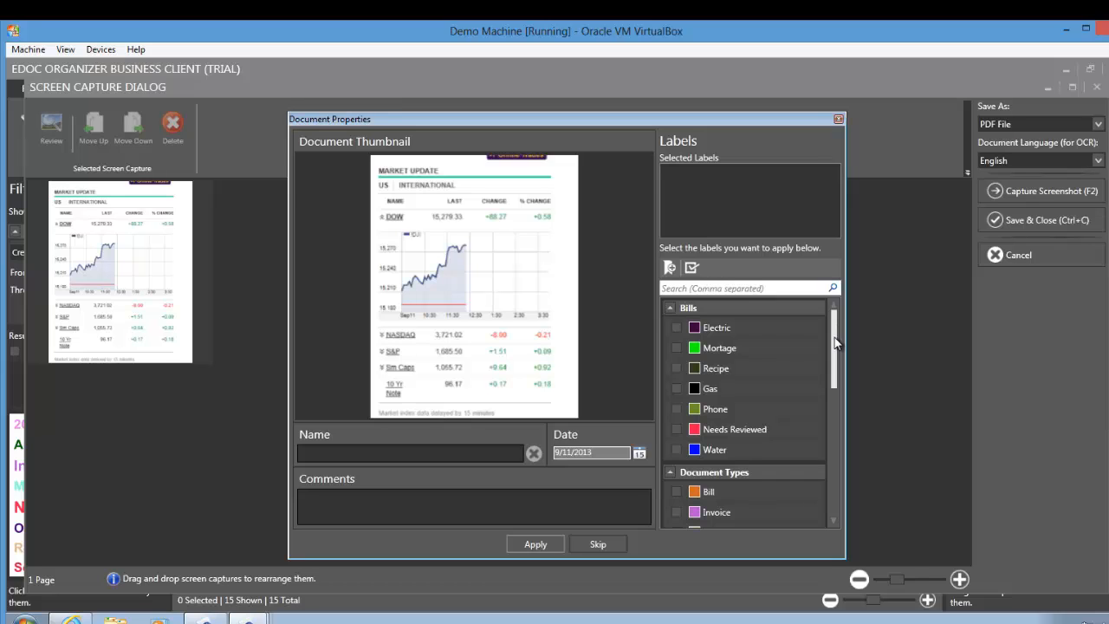
Step: Assign the Statement, September and 2013 labels to the capture, name it "stocks" and apply its properties
{"action": "left_click_drag", "start_coordinate": [834, 359], "coordinate": [839, 403]}
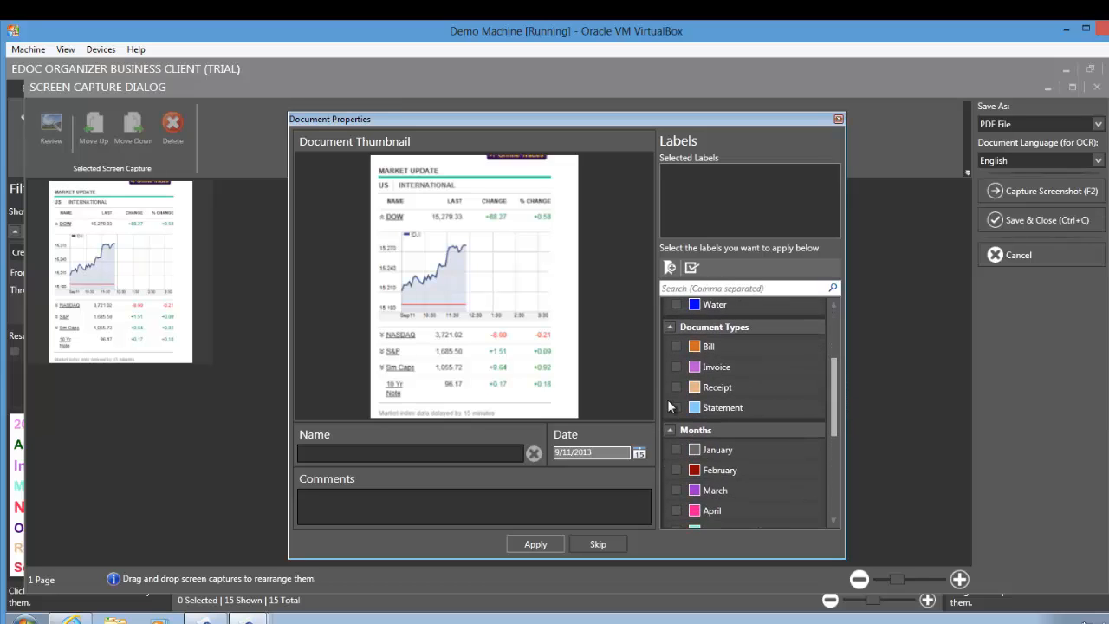
{"action": "left_click", "coordinate": [677, 407]}
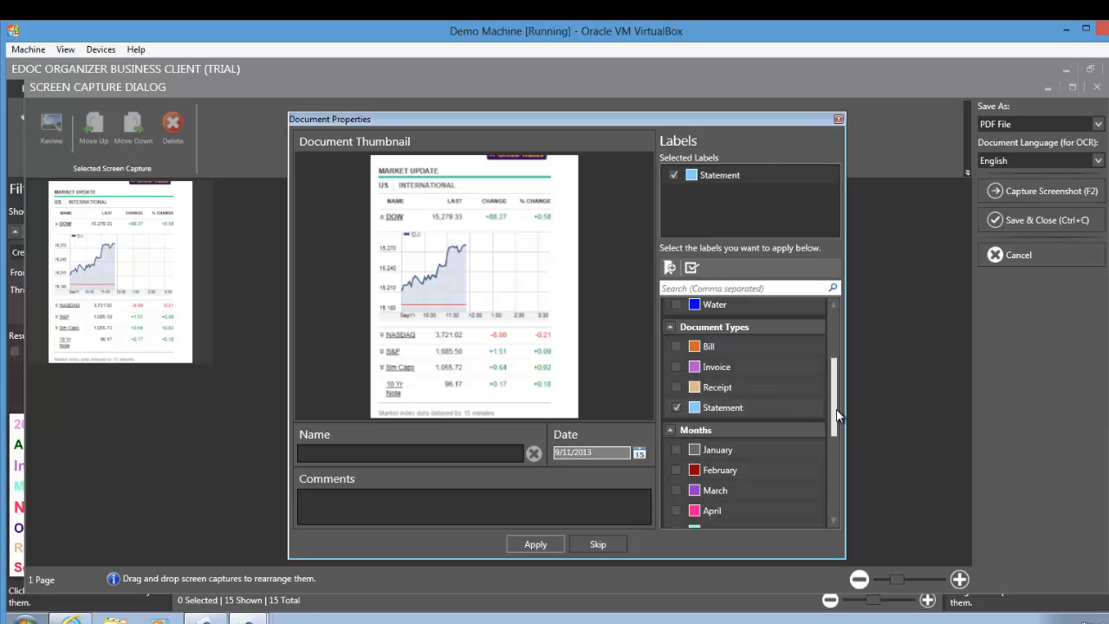
{"action": "scroll", "coordinate": [827, 440], "scroll_direction": "down", "scroll_amount": 3}
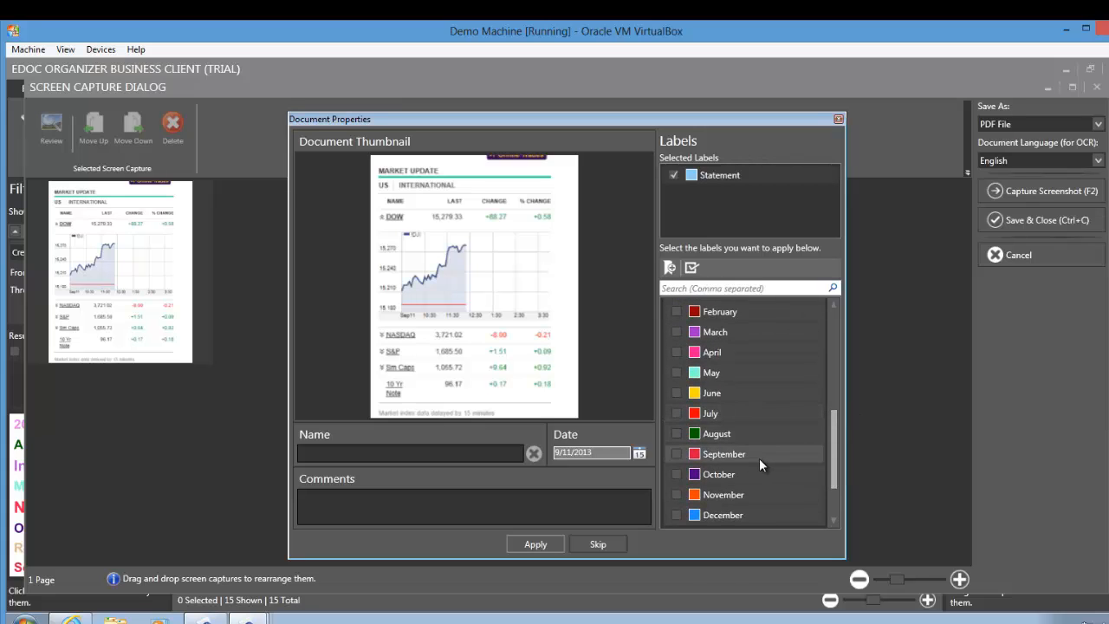
{"action": "scroll", "coordinate": [759, 458], "scroll_direction": "down", "scroll_amount": 2}
{"action": "left_click", "coordinate": [676, 371]}
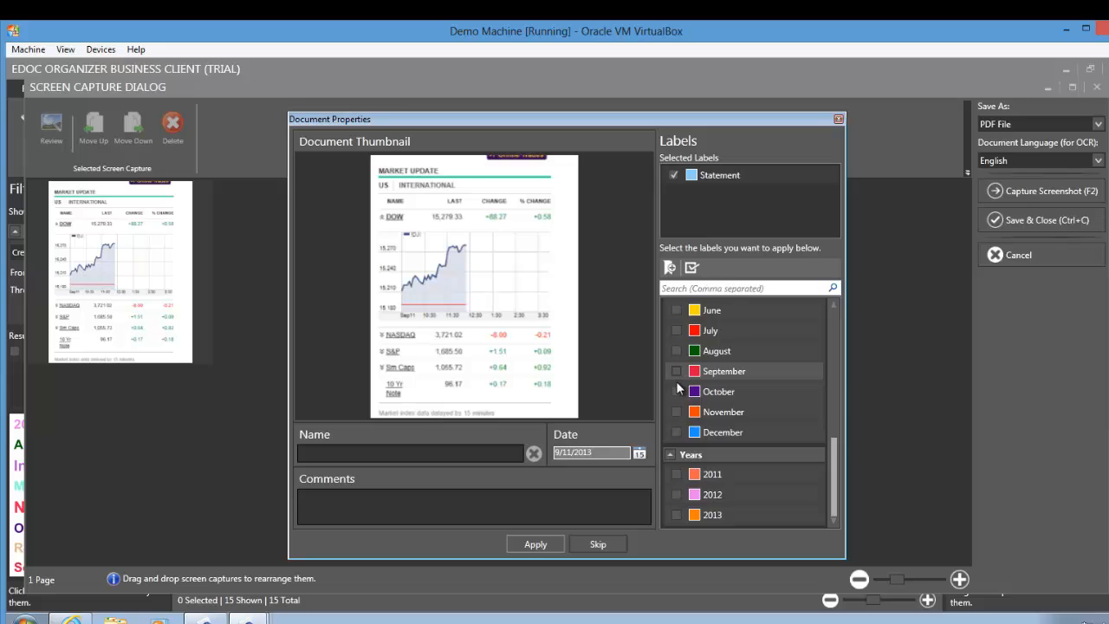
{"action": "left_click", "coordinate": [676, 514]}
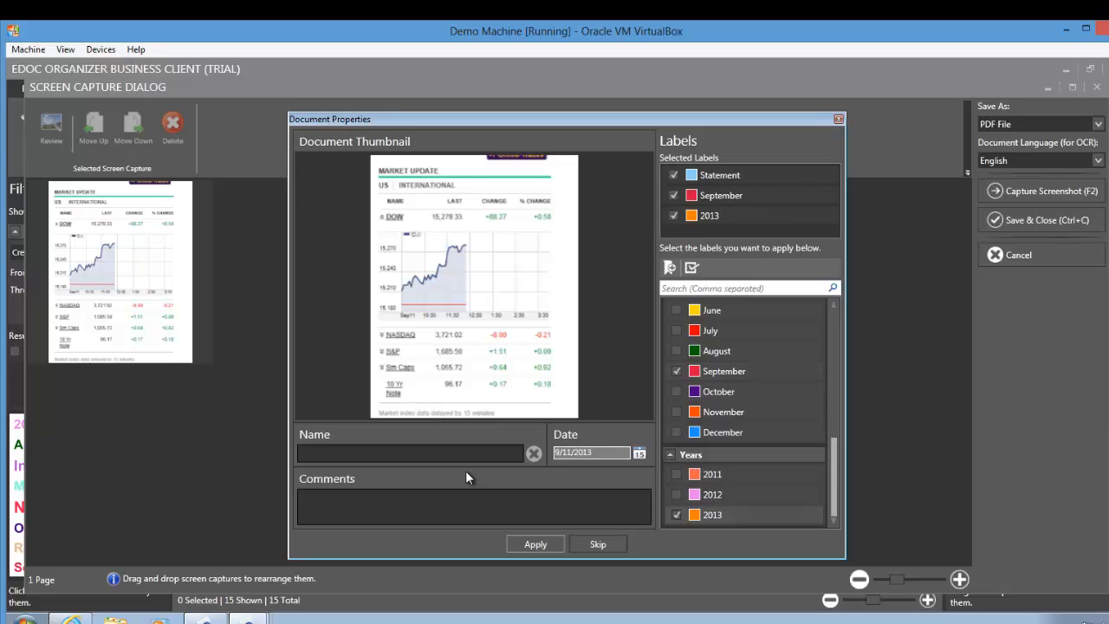
{"action": "type", "text": "stocks"}
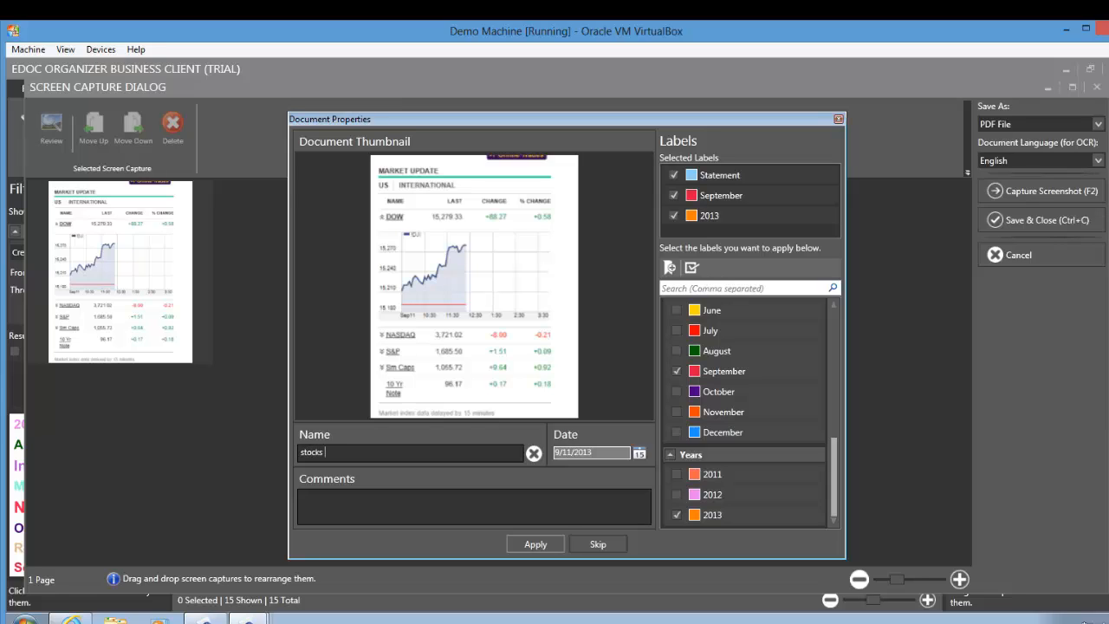
{"action": "left_click", "coordinate": [533, 544]}
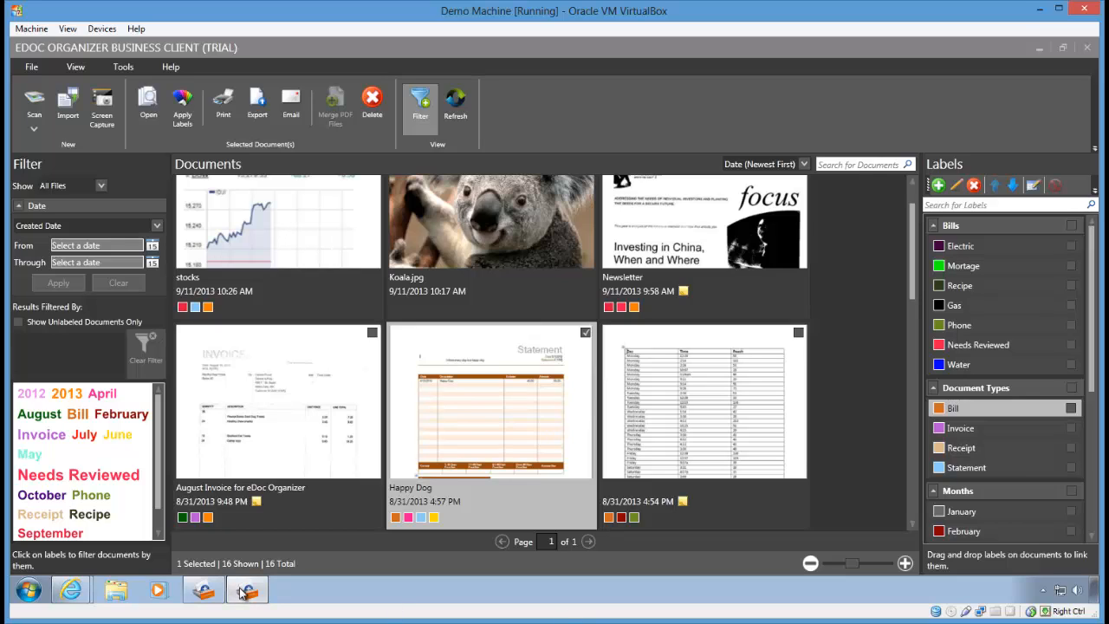
Step: Switch to the Roasted-Red-Pepper Dip recipe in Internet Explorer and print its print-friendly version to the eDoc Organizer Printer
{"action": "mouse_move", "coordinate": [73, 591]}
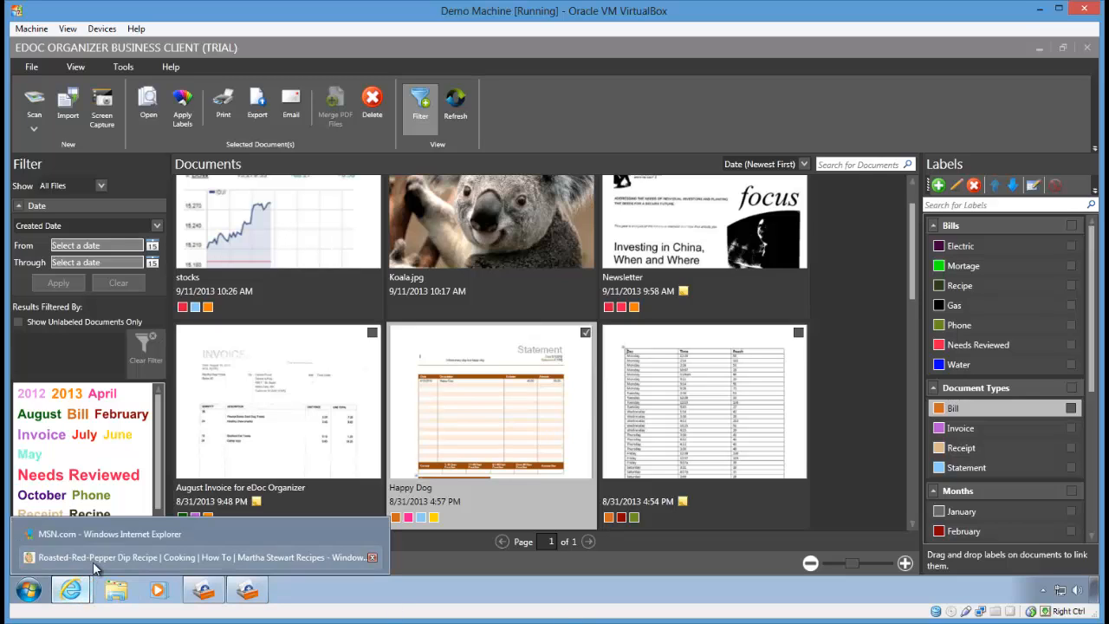
{"action": "left_click", "coordinate": [159, 556]}
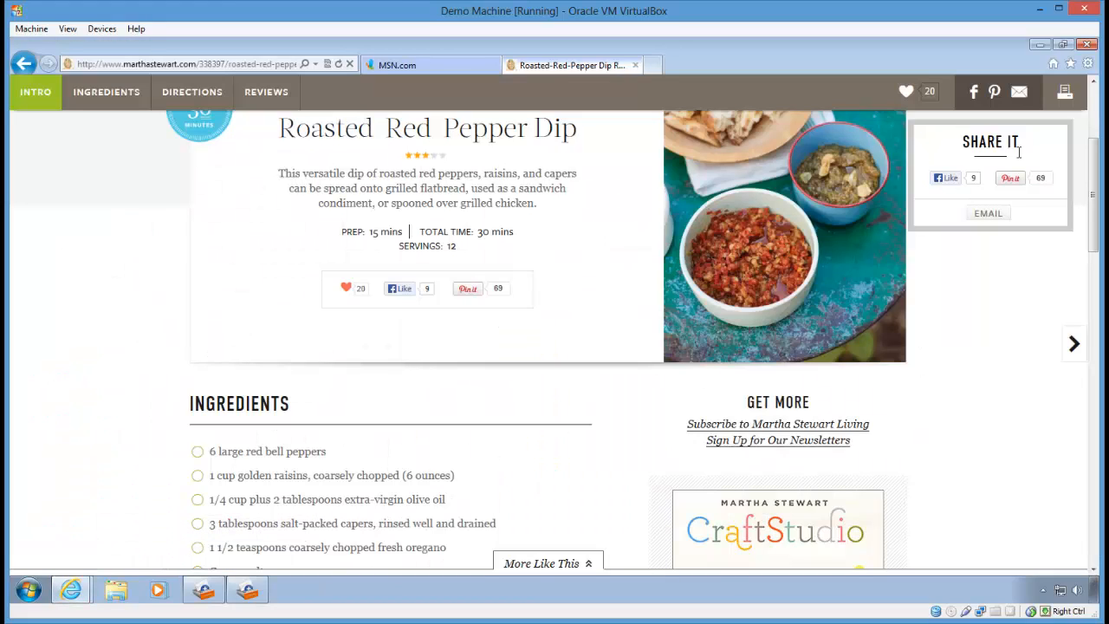
{"action": "left_click", "coordinate": [1066, 95]}
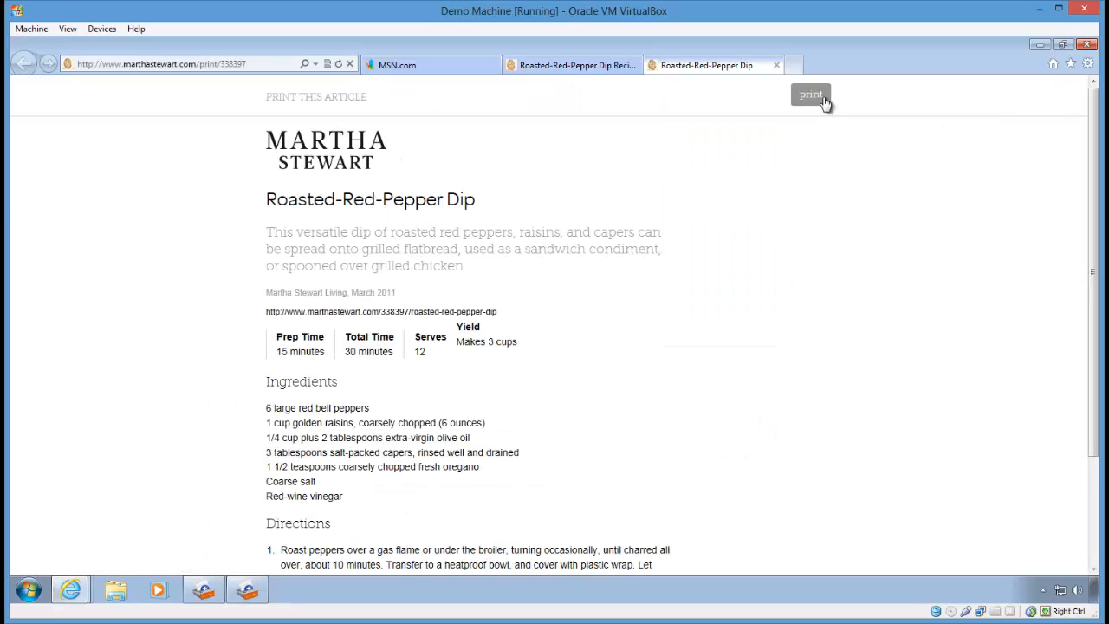
{"action": "left_click", "coordinate": [823, 102]}
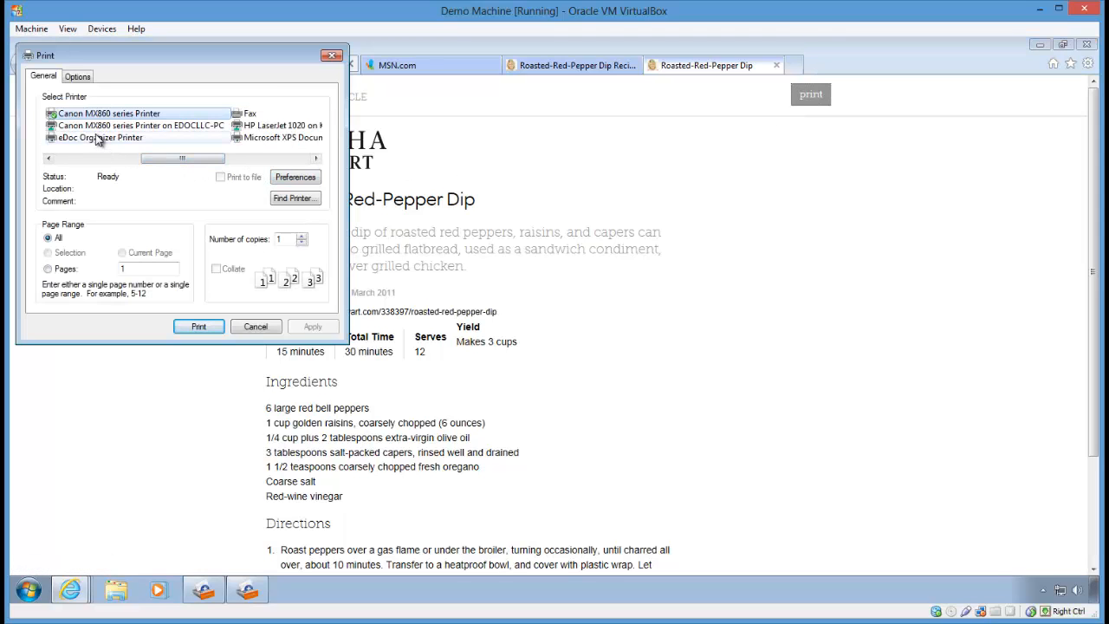
{"action": "left_click", "coordinate": [92, 139]}
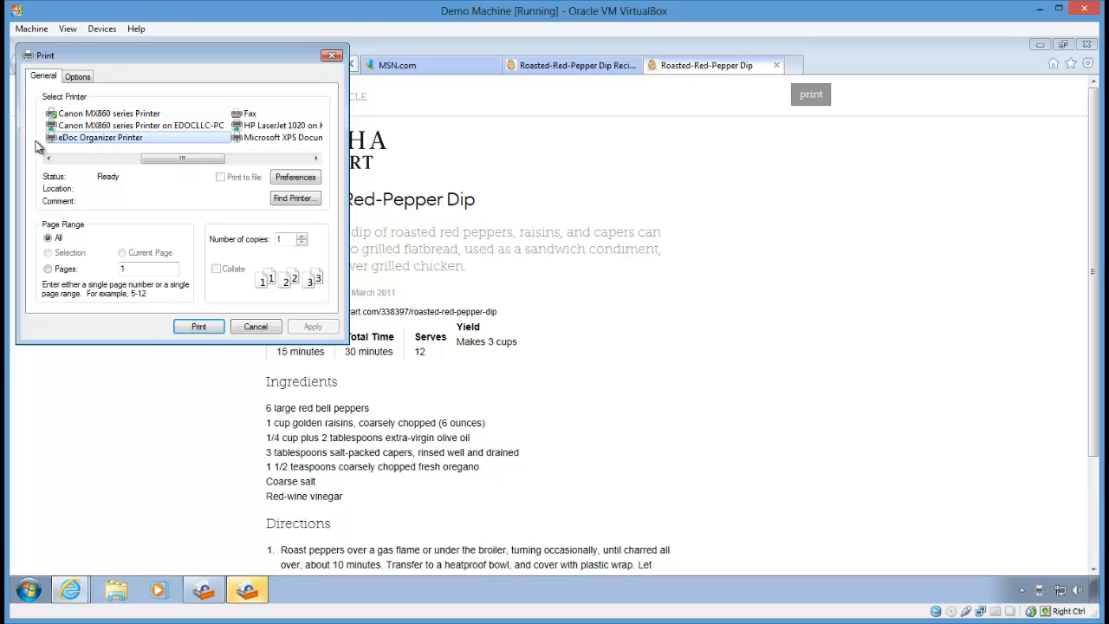
{"action": "left_click", "coordinate": [194, 326]}
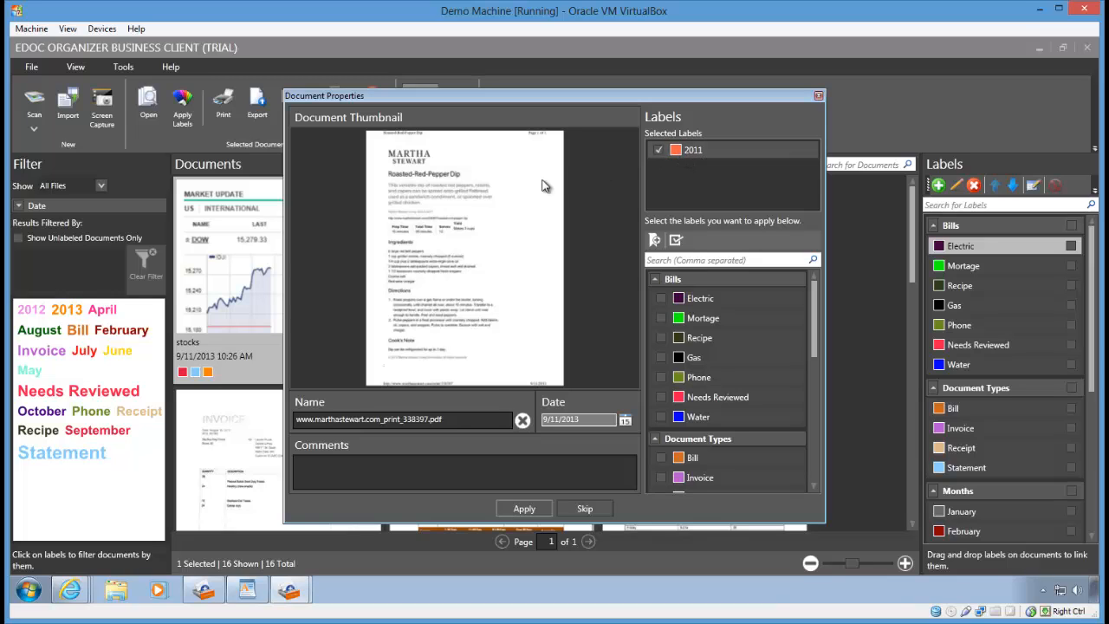
Step: Replace the printed recipe's 2011 label with Recipe, name the document "dip recipe" and apply its properties
{"action": "left_click", "coordinate": [660, 151]}
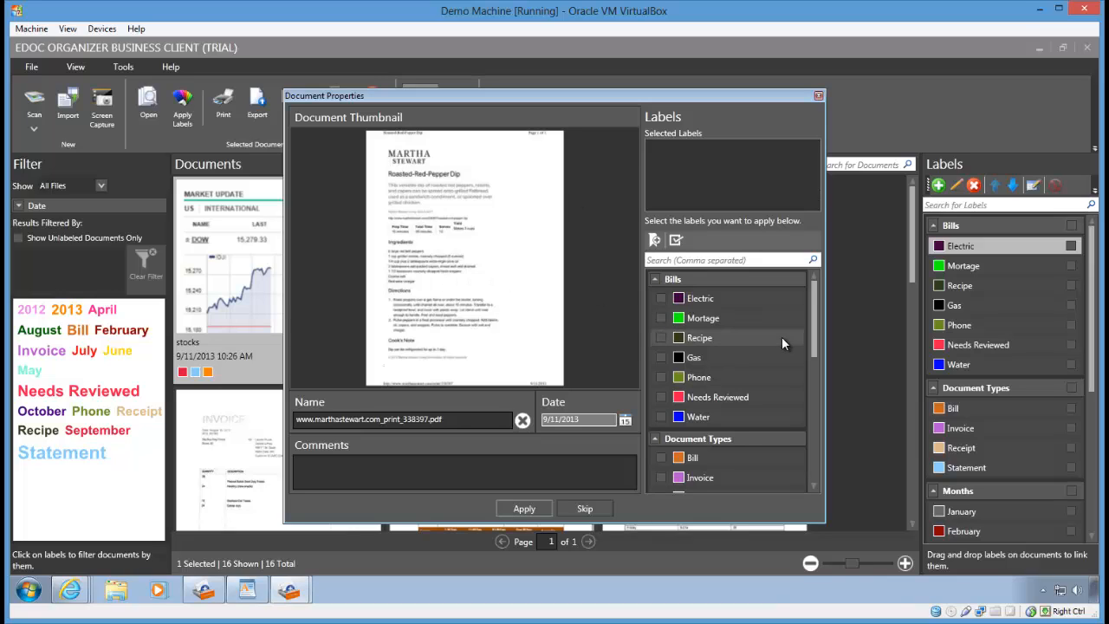
{"action": "left_click", "coordinate": [660, 338]}
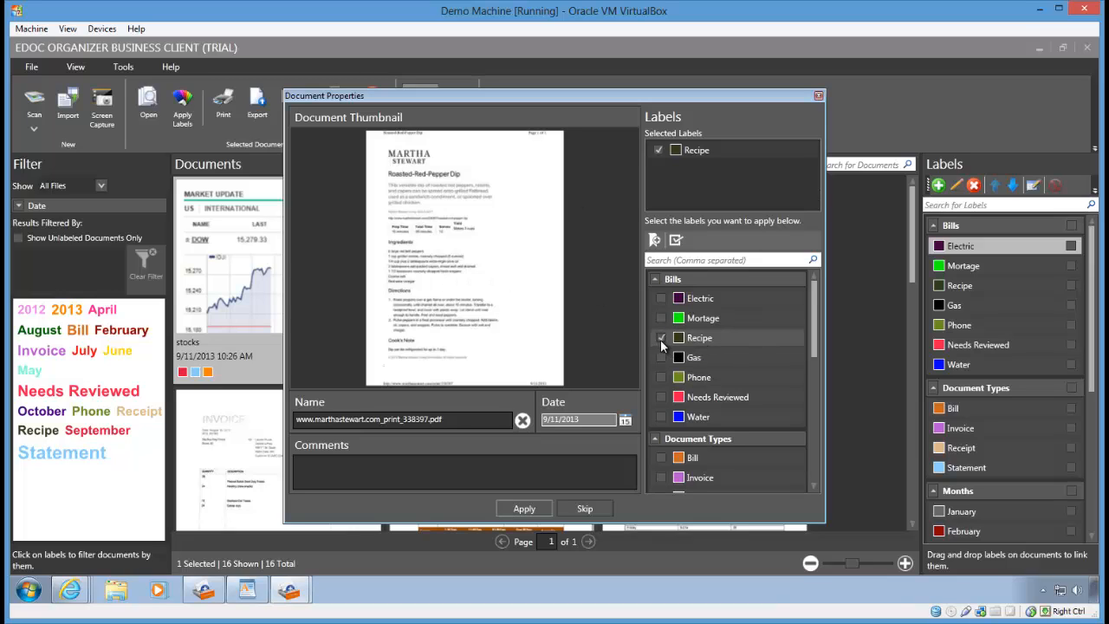
{"action": "triple_click", "coordinate": [319, 419]}
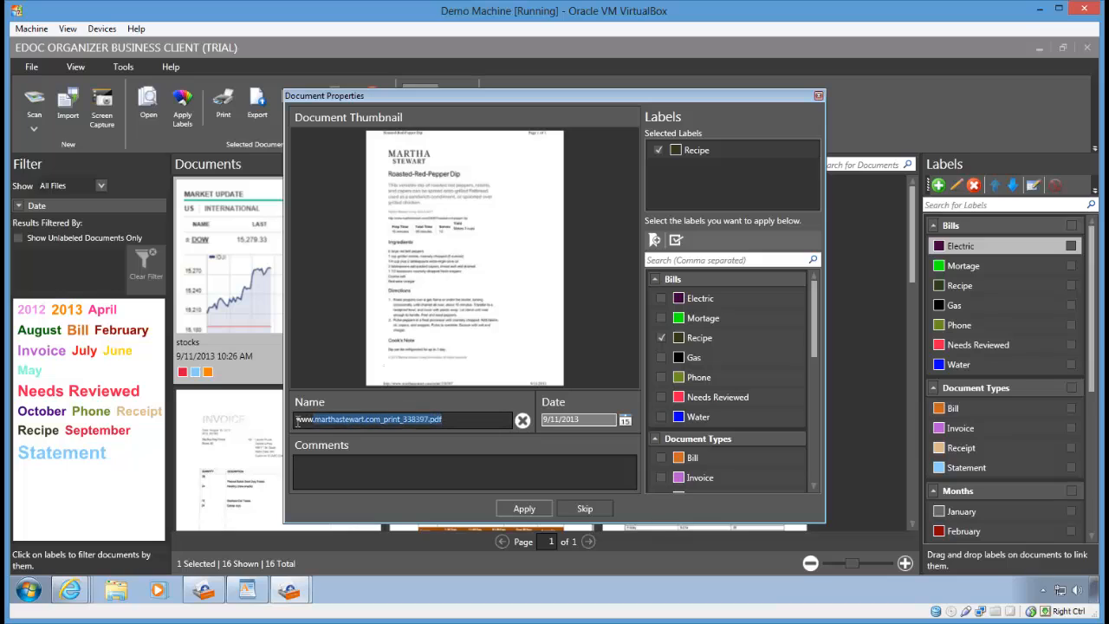
{"action": "key", "text": "BackSpace"}
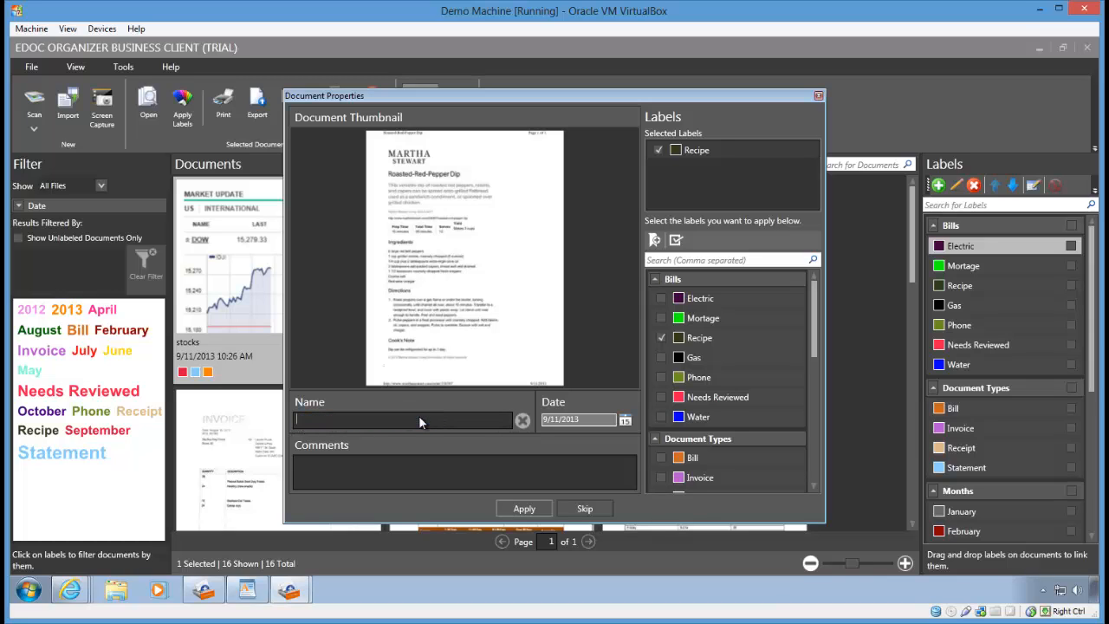
{"action": "type", "text": "dip recipe"}
{"action": "left_click", "coordinate": [522, 508]}
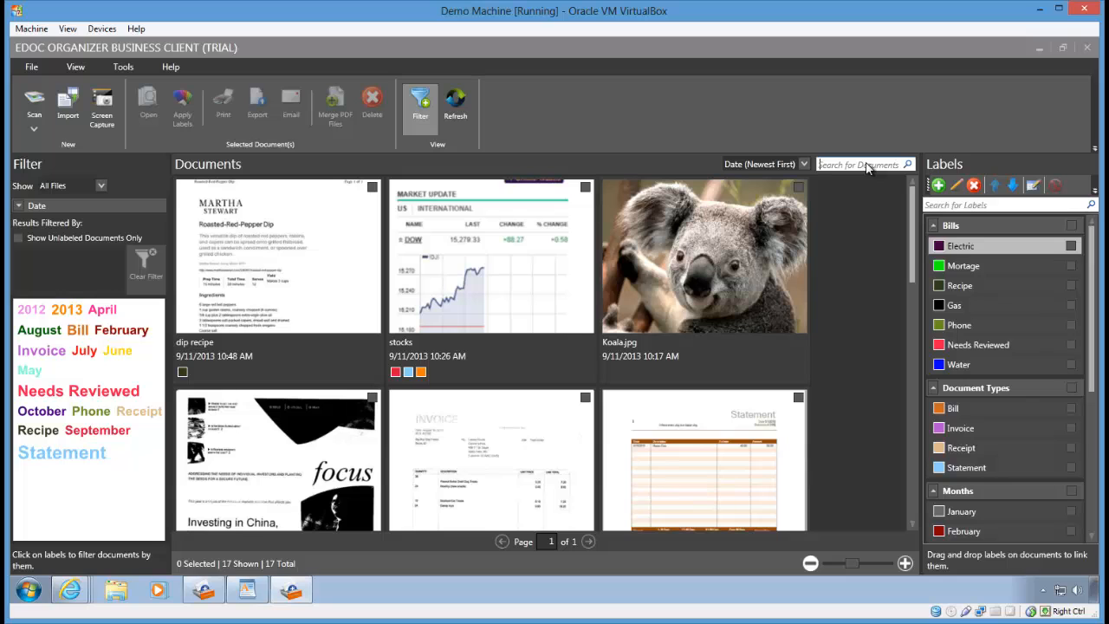
Step: Search the documents for "dip" and clear the search to show all documents again
{"action": "type", "text": "dip"}
{"action": "key", "text": "Return"}
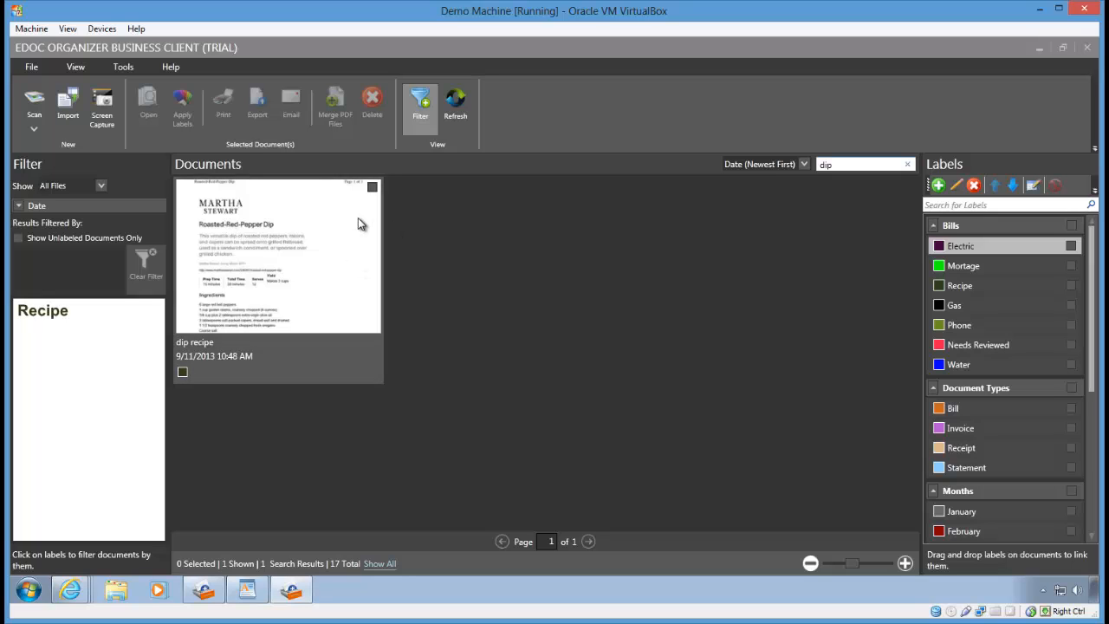
{"action": "left_click", "coordinate": [907, 164]}
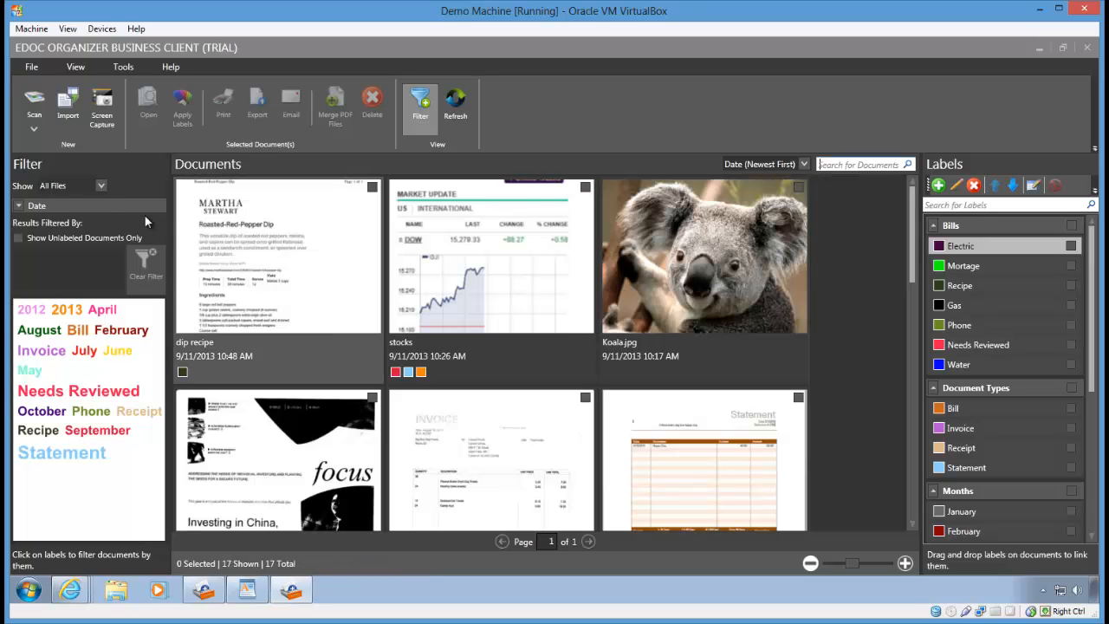
Step: Filter the documents by created date from 8/1/2013 through 9/11/2013
{"action": "left_click", "coordinate": [21, 206]}
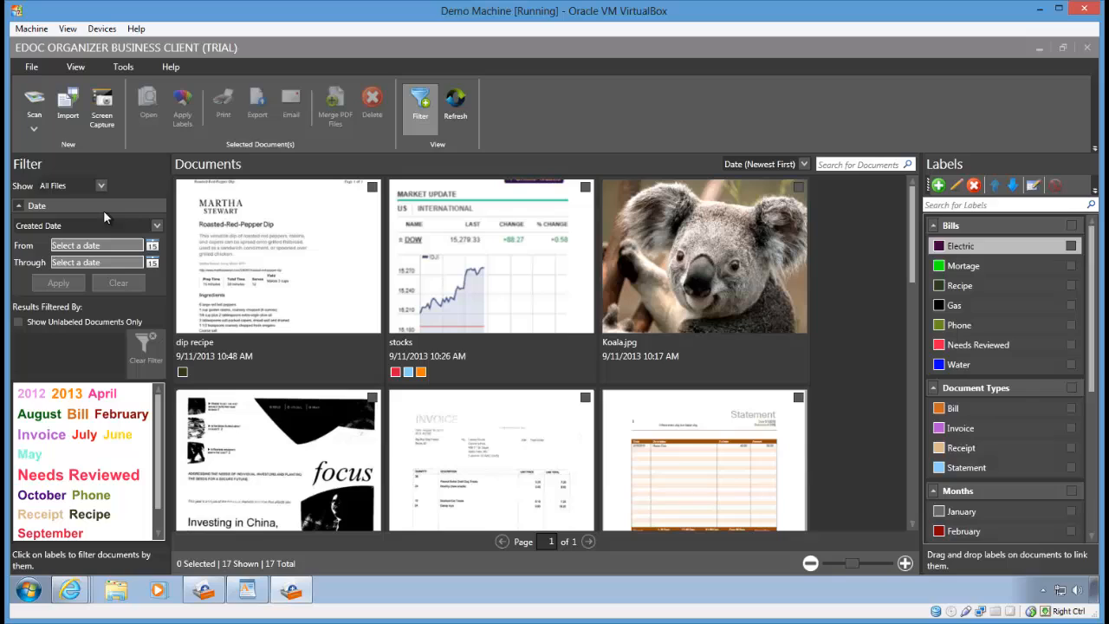
{"action": "left_click", "coordinate": [151, 247]}
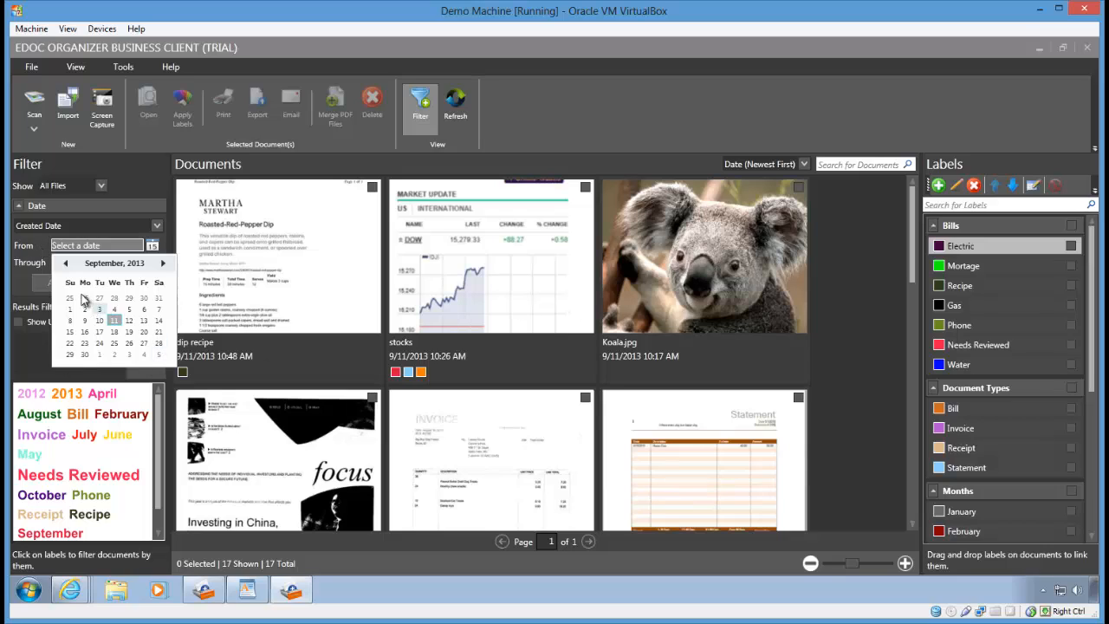
{"action": "left_click", "coordinate": [65, 262]}
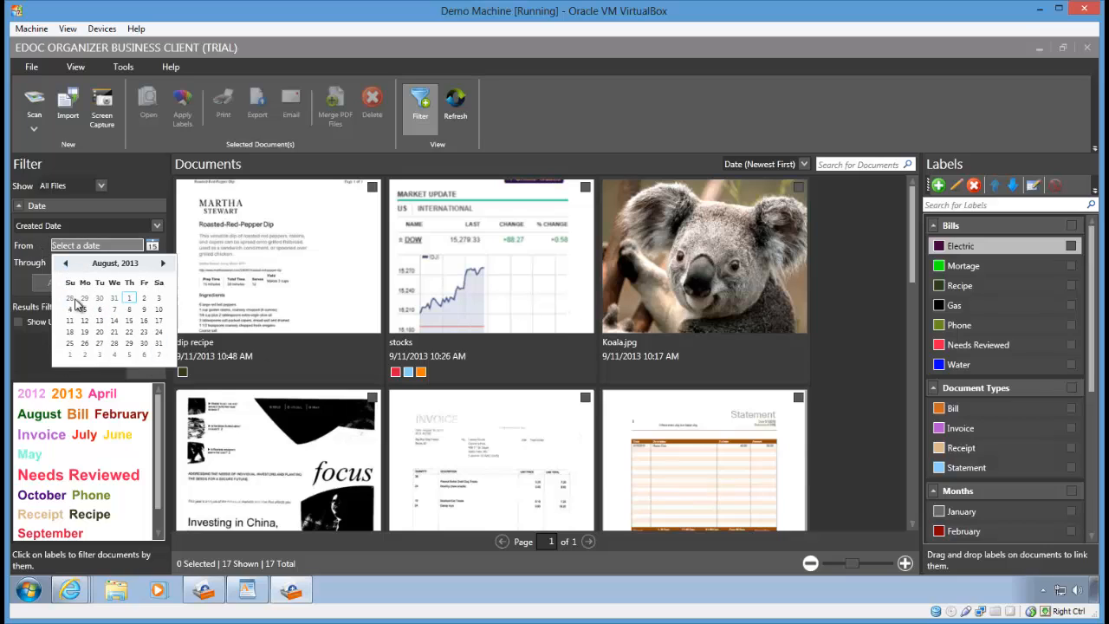
{"action": "left_click", "coordinate": [129, 297]}
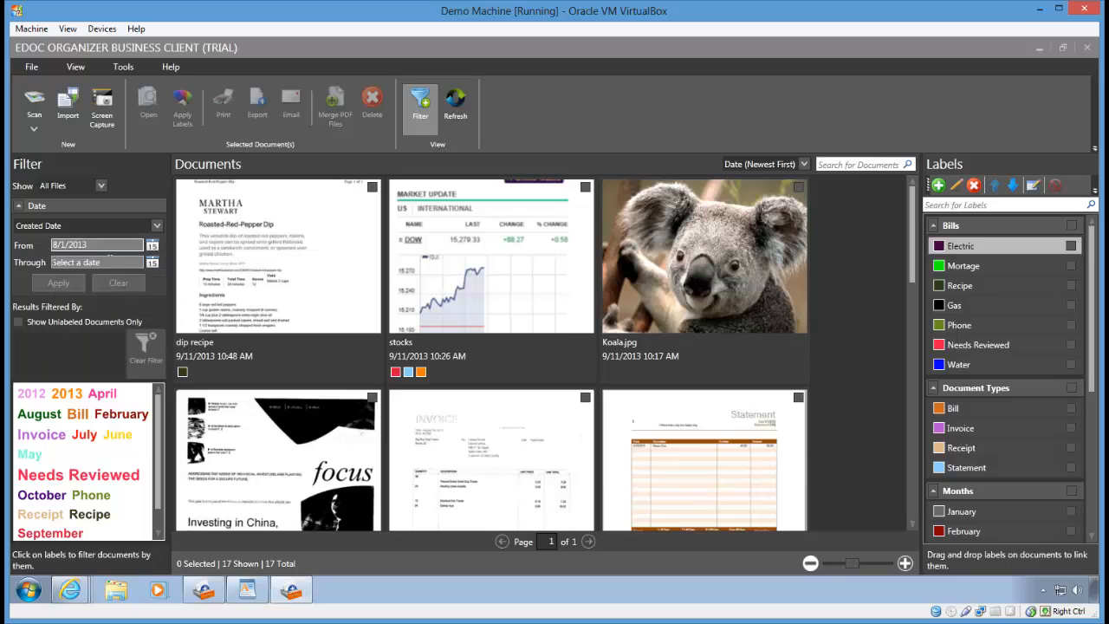
{"action": "left_click", "coordinate": [152, 262]}
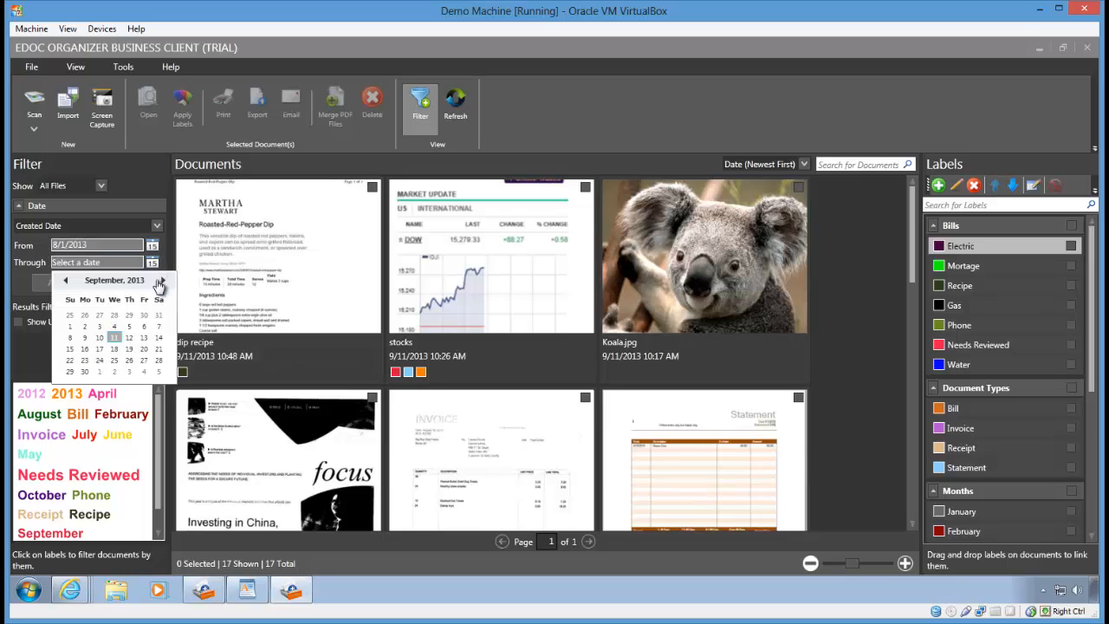
{"action": "left_click", "coordinate": [115, 337]}
{"action": "left_click", "coordinate": [60, 284]}
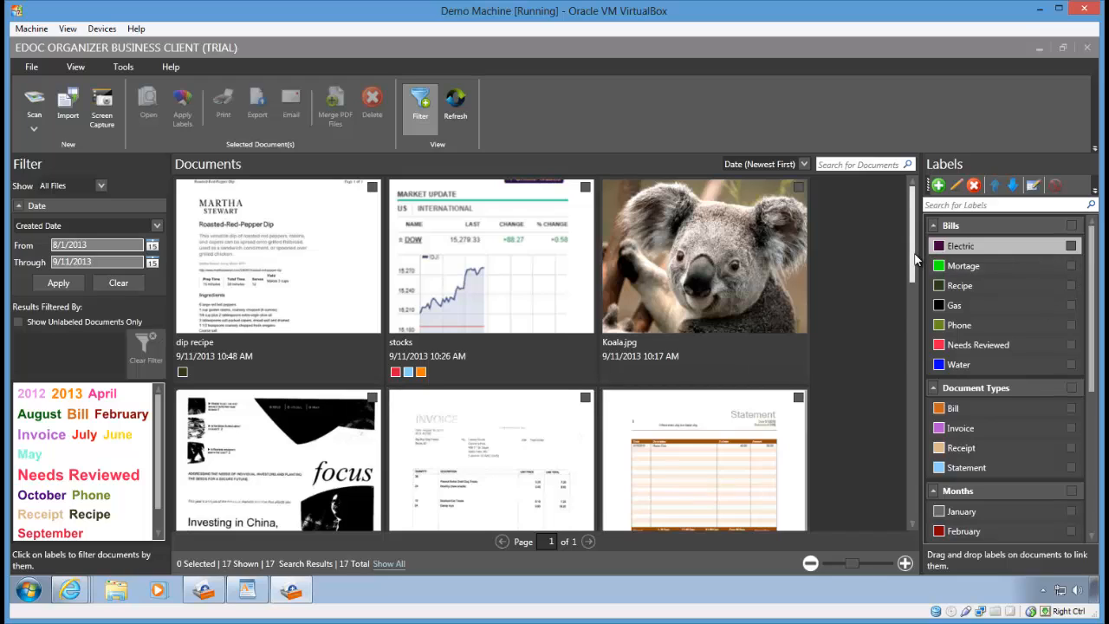
{"action": "mouse_move", "coordinate": [912, 256]}
{"action": "left_mouse_down"}
{"action": "mouse_move", "coordinate": [900, 382]}
{"action": "mouse_move", "coordinate": [898, 260]}
{"action": "left_mouse_up"}
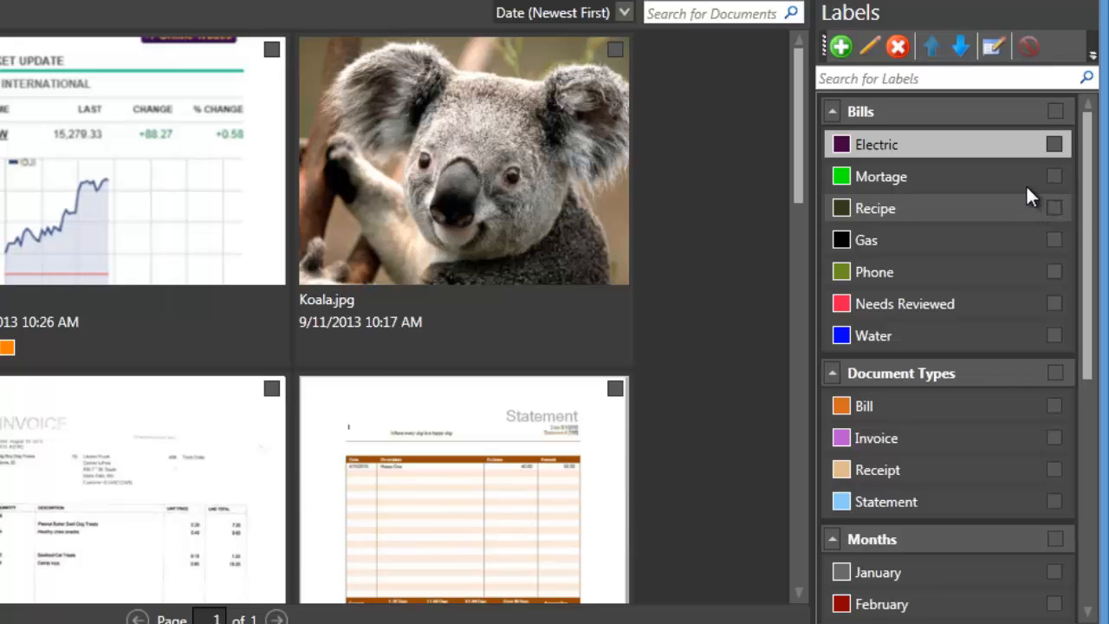
Step: Filter the documents by the Recipe label, clear that filter, and filter by the 2013 and August labels
{"action": "left_click", "coordinate": [1055, 208]}
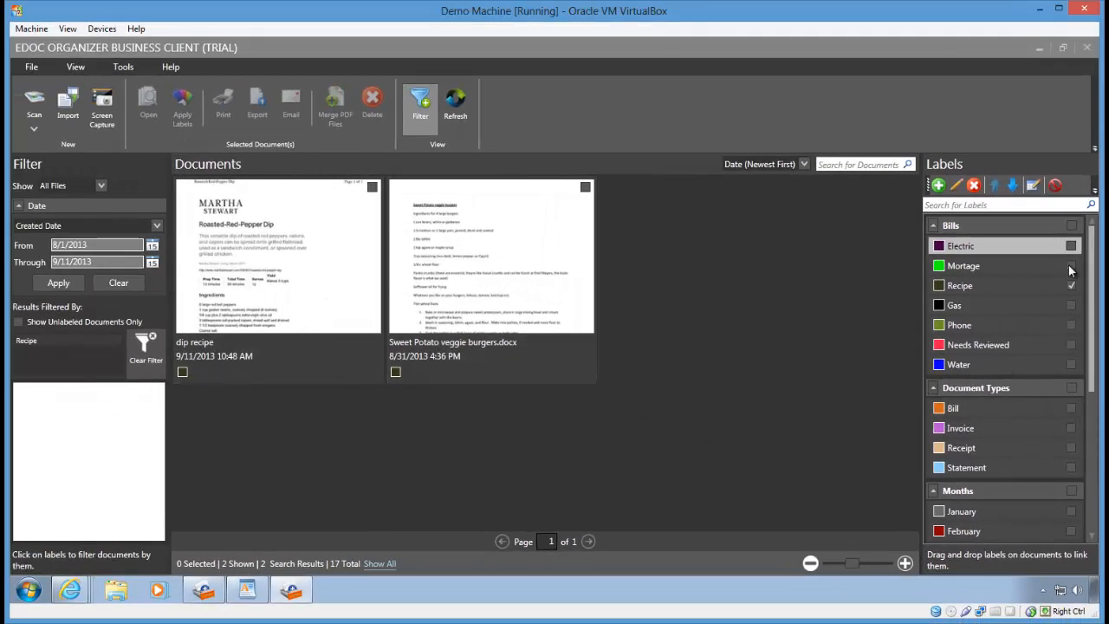
{"action": "left_click", "coordinate": [1072, 287]}
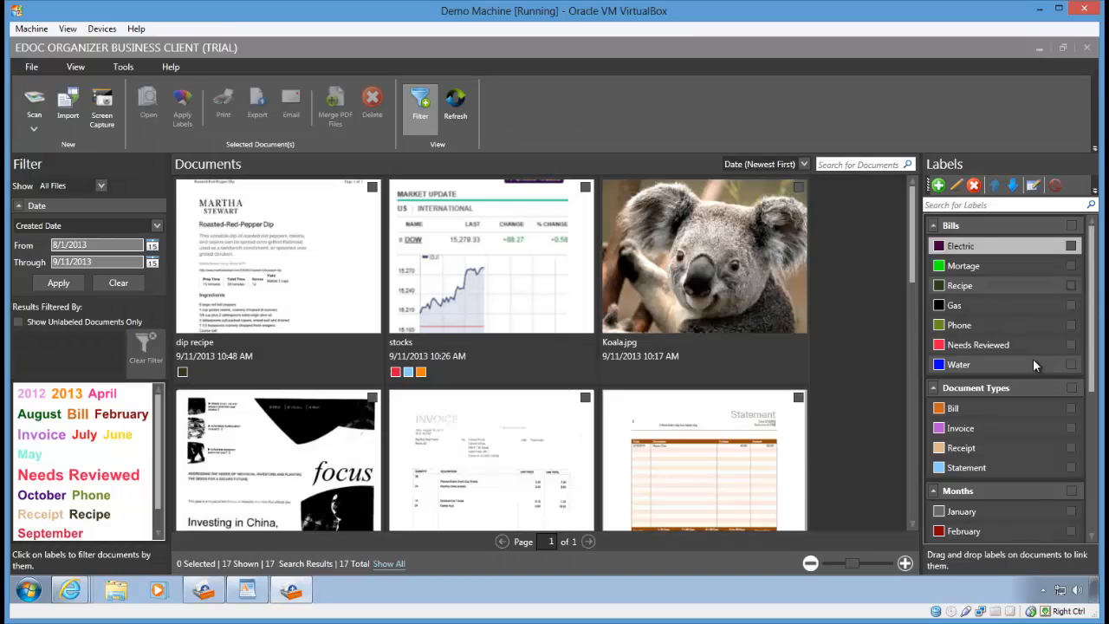
{"action": "scroll", "coordinate": [1033, 359], "scroll_direction": "down", "scroll_amount": 5}
{"action": "scroll", "coordinate": [1032, 358], "scroll_direction": "down", "scroll_amount": 1}
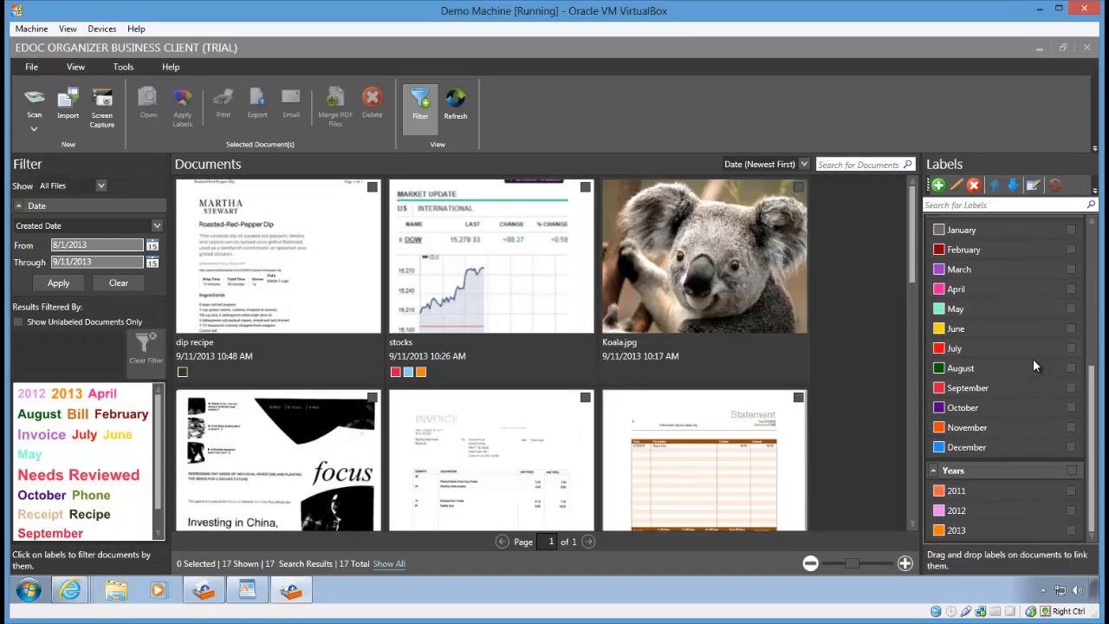
{"action": "left_click", "coordinate": [1071, 530]}
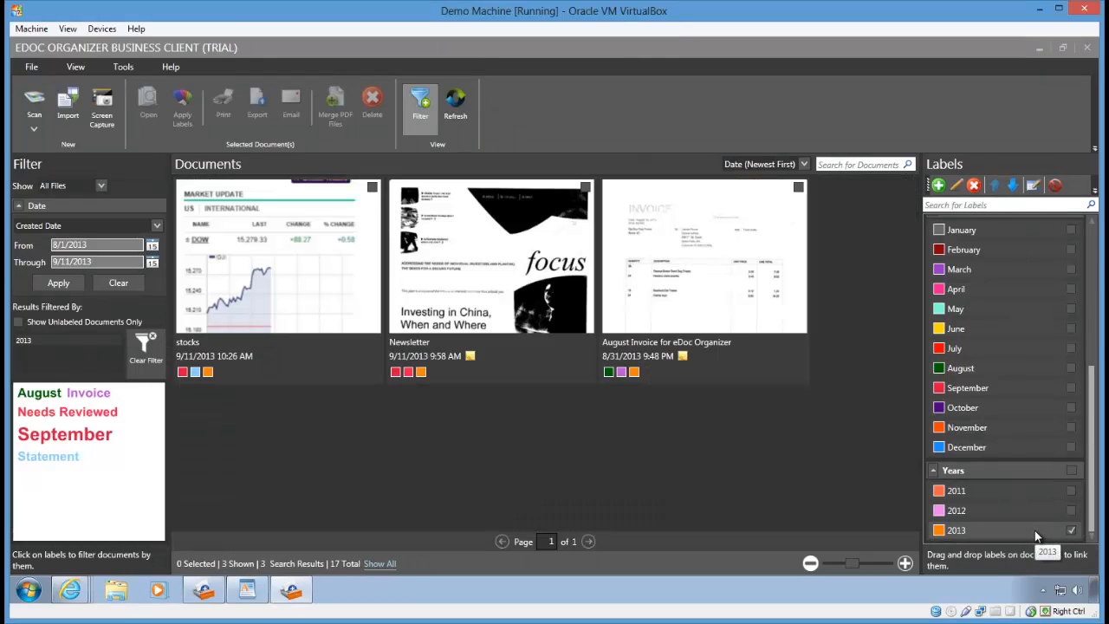
{"action": "left_click", "coordinate": [1068, 369]}
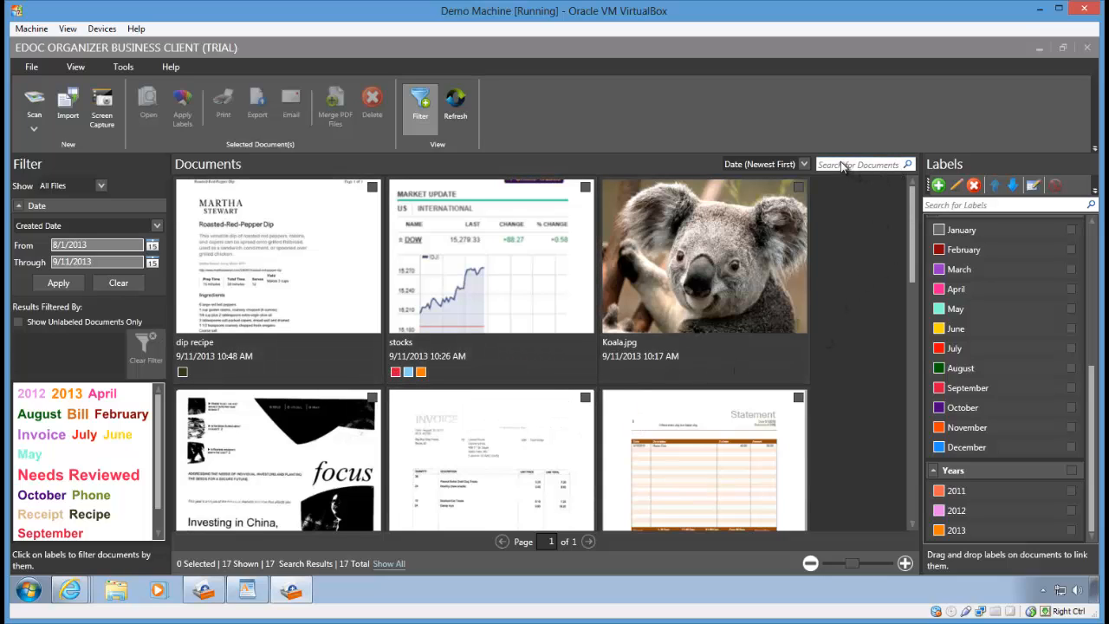
Step: Look through the date-filtered documents and clear the date search to show all documents
{"action": "scroll", "coordinate": [898, 363], "scroll_direction": "down", "scroll_amount": 6}
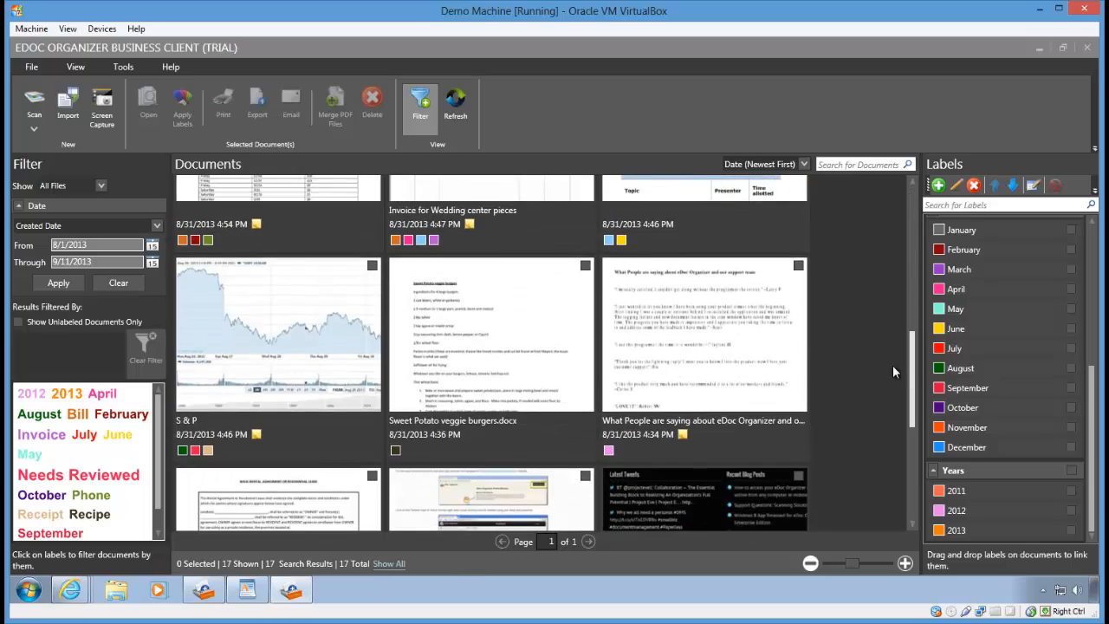
{"action": "scroll", "coordinate": [892, 365], "scroll_direction": "up", "scroll_amount": 6}
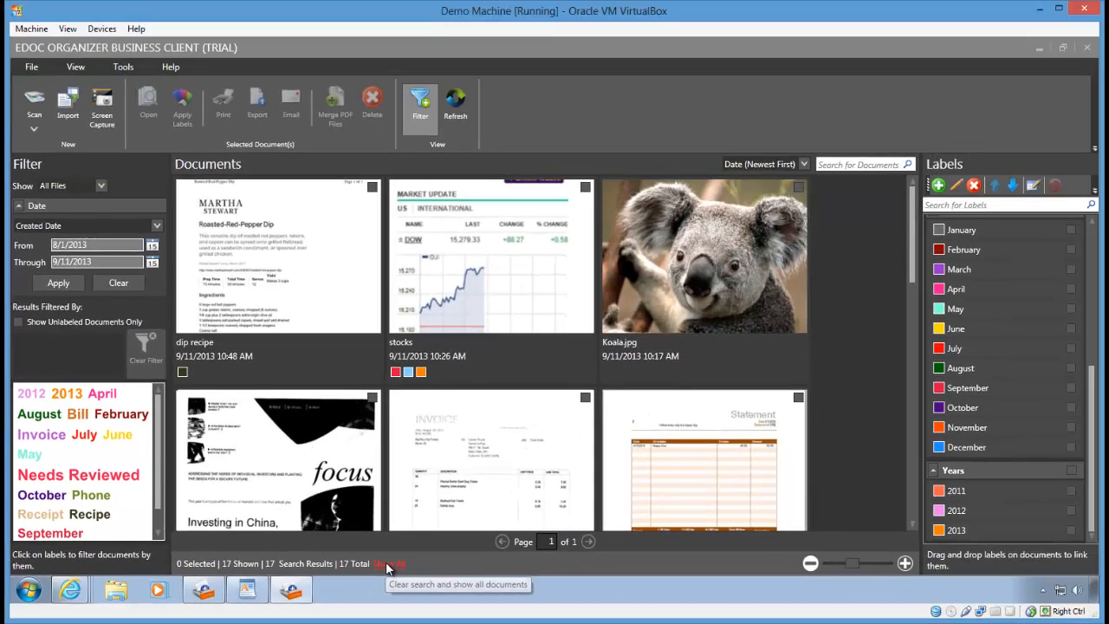
{"action": "left_click", "coordinate": [751, 504]}
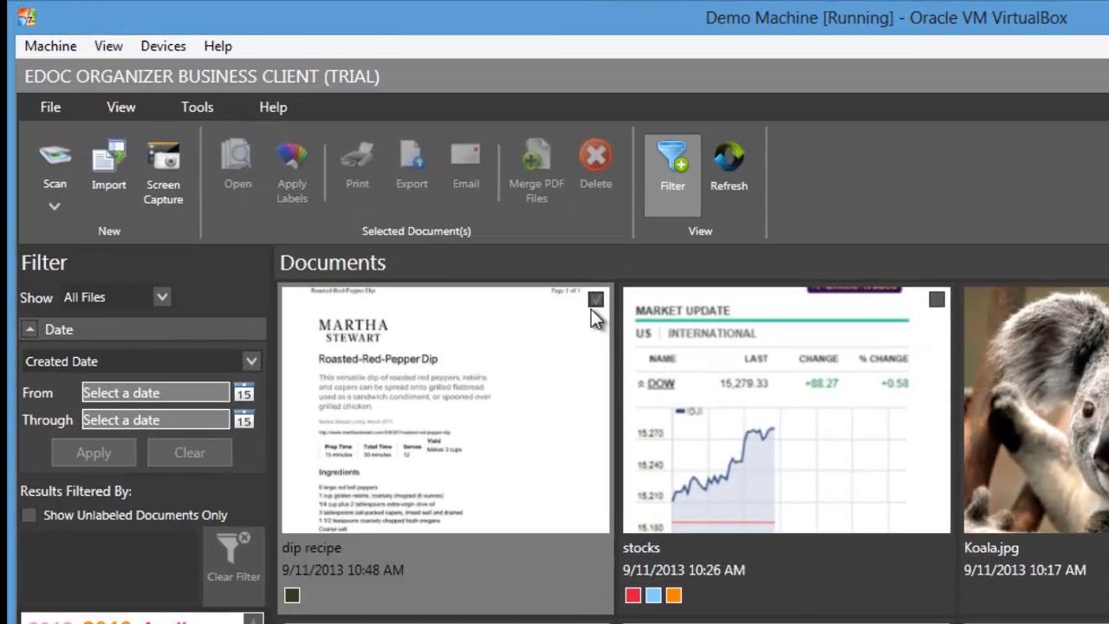
Step: Select the "dip recipe" document, open it in the viewer to examine its content and properties, and close it
{"action": "left_click", "coordinate": [594, 303]}
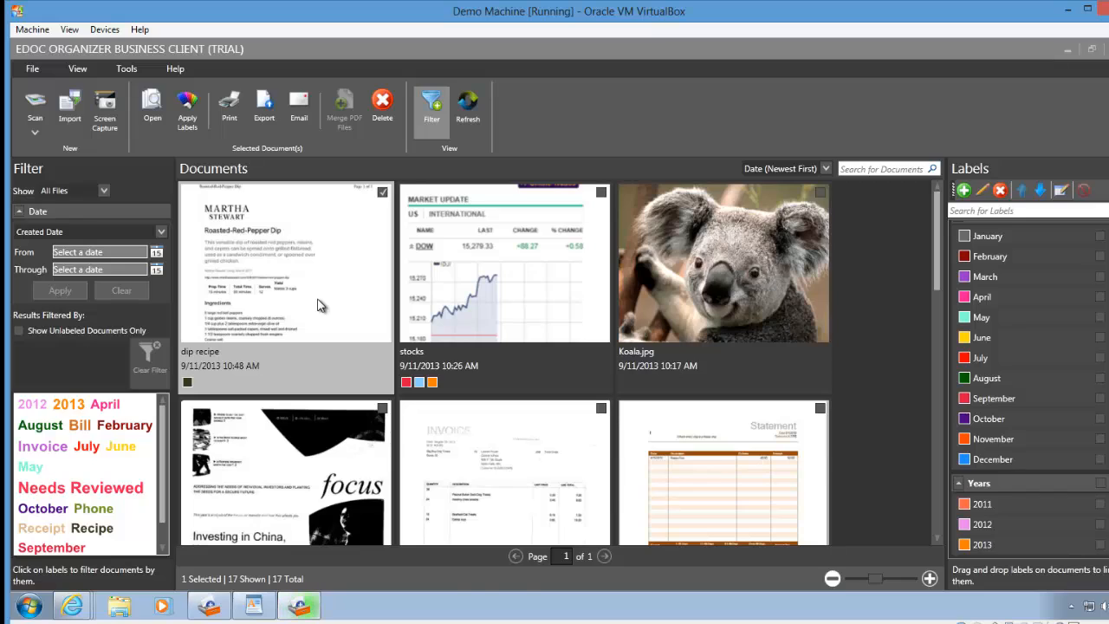
{"action": "double_click", "coordinate": [318, 305]}
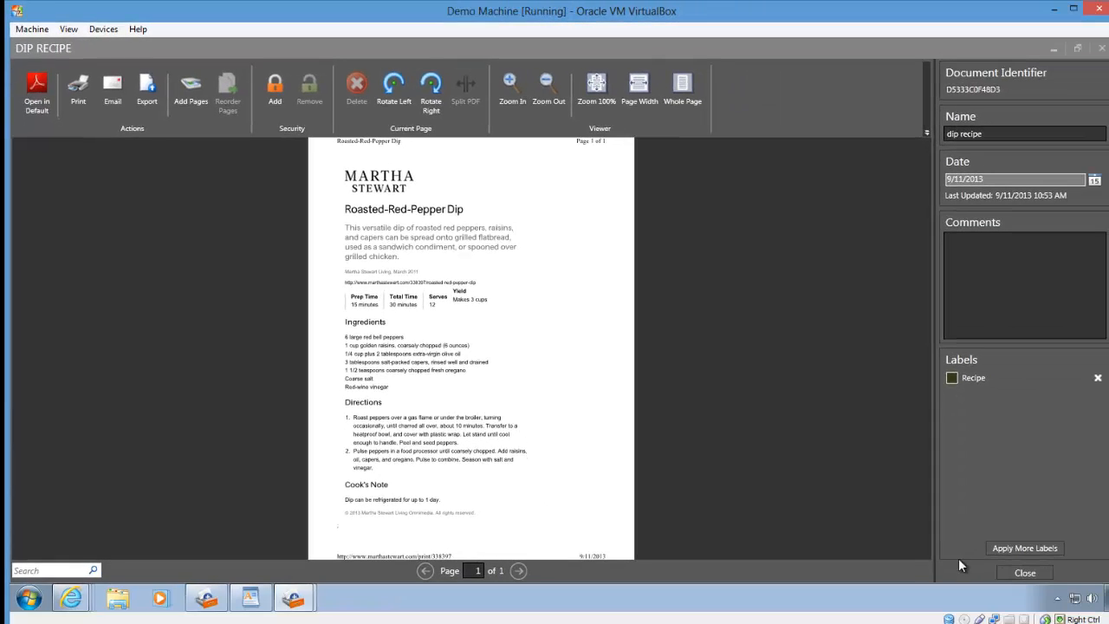
{"action": "left_click", "coordinate": [1025, 572]}
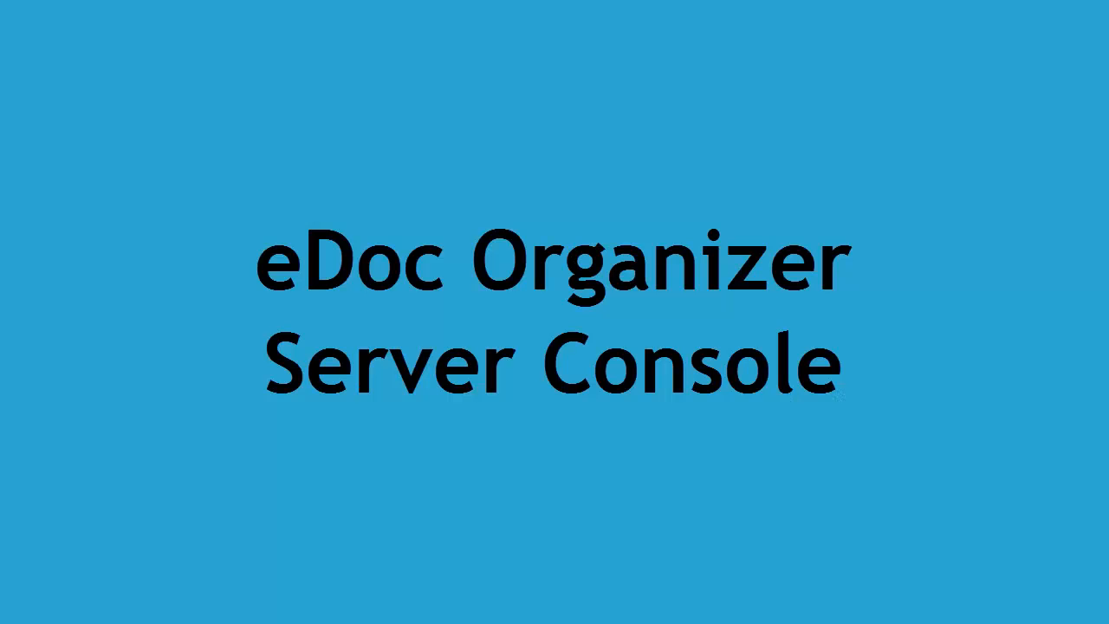
Step: Switch to the eDoc Organizer Business Server Console, open user management and review the first non-administrator user's permissions and hidden labels
{"action": "mouse_move", "coordinate": [264, 592]}
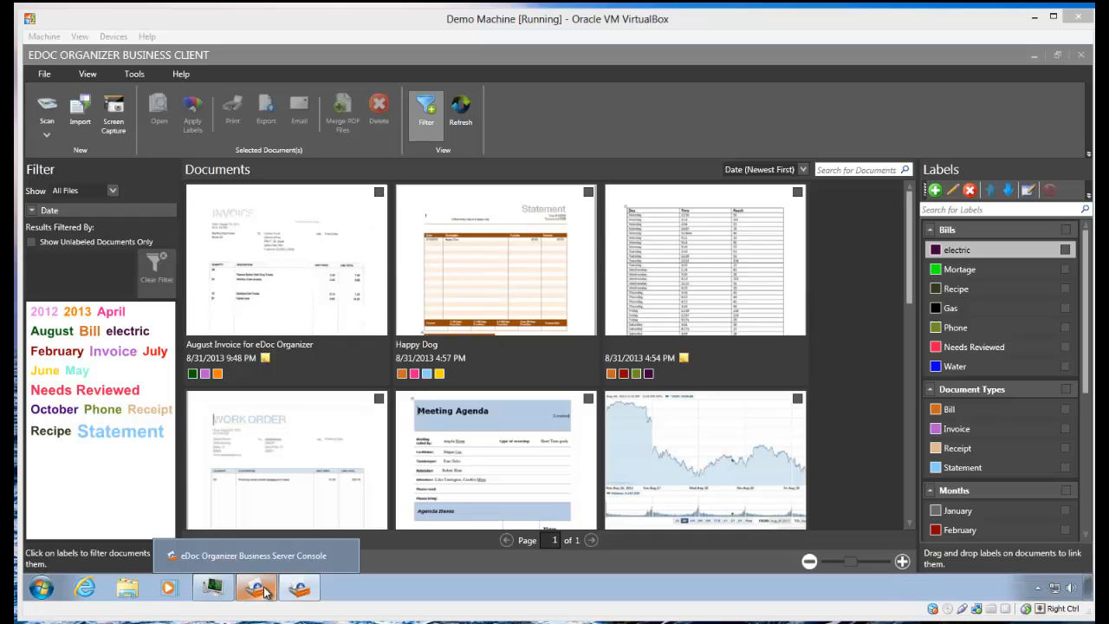
{"action": "left_click", "coordinate": [264, 592]}
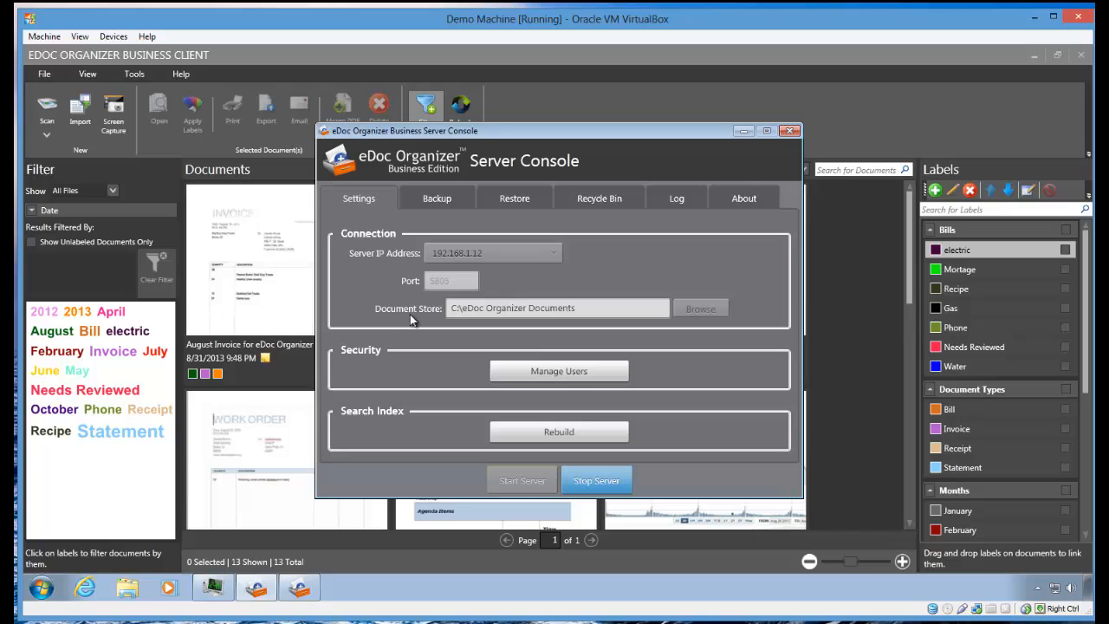
{"action": "left_click", "coordinate": [570, 370]}
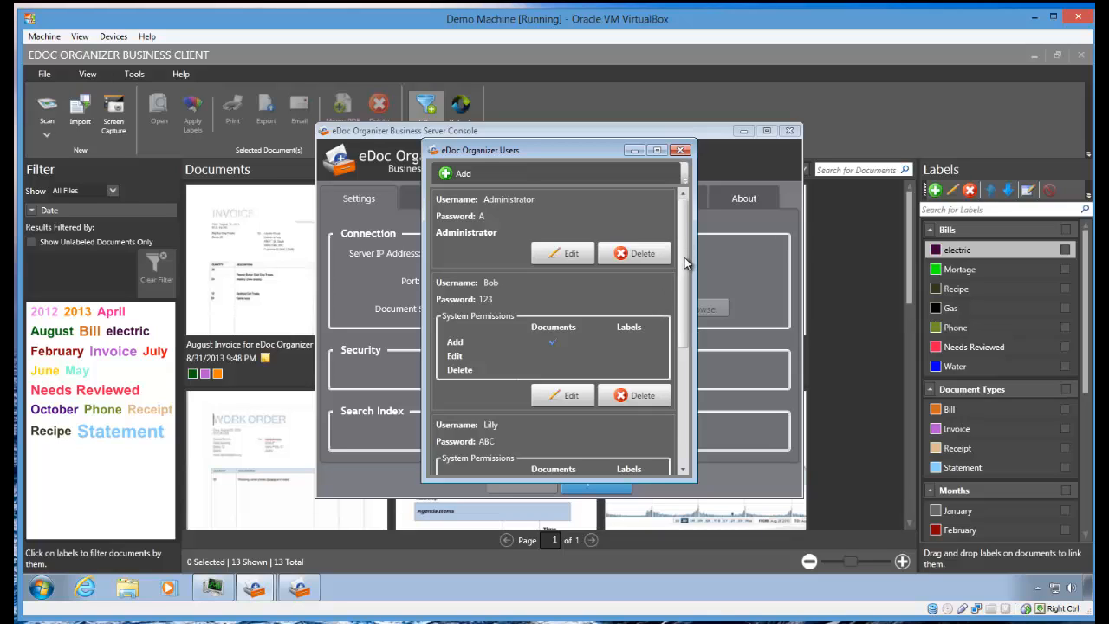
{"action": "left_click", "coordinate": [556, 387]}
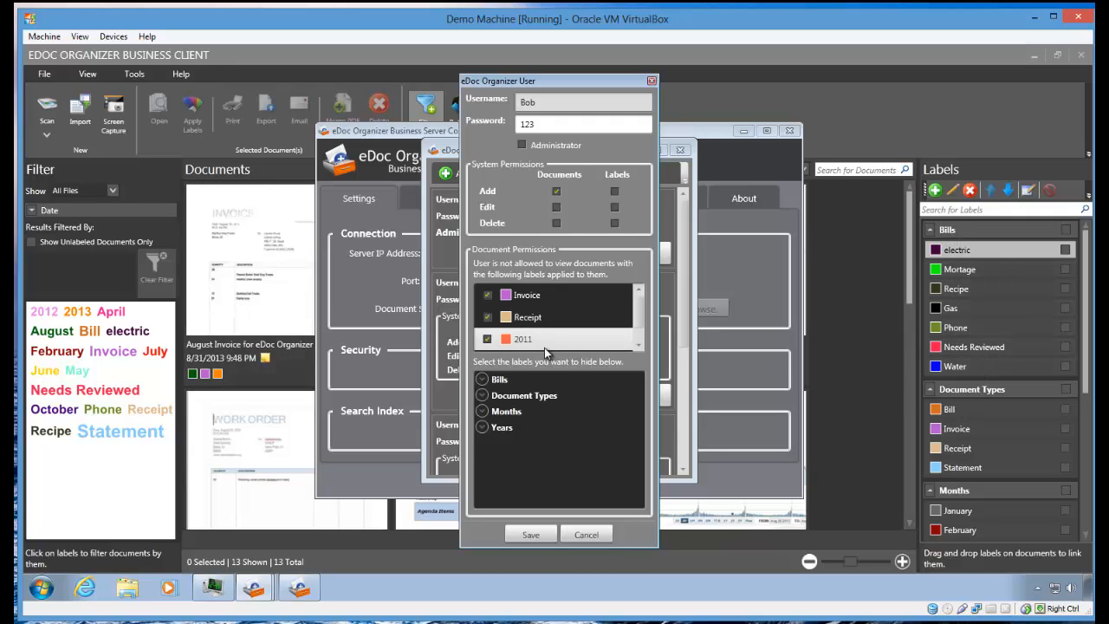
{"action": "left_click", "coordinate": [526, 534]}
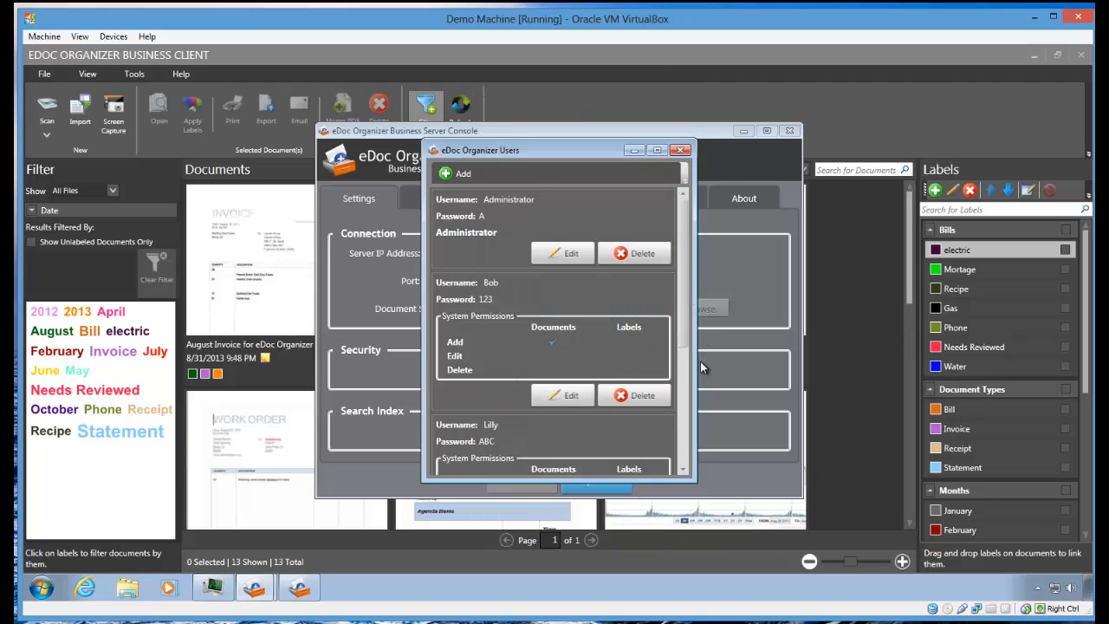
Step: Review the system permissions and hidden labels of the second non-administrator user and save the user
{"action": "scroll", "coordinate": [683, 355], "scroll_direction": "down", "scroll_amount": 3}
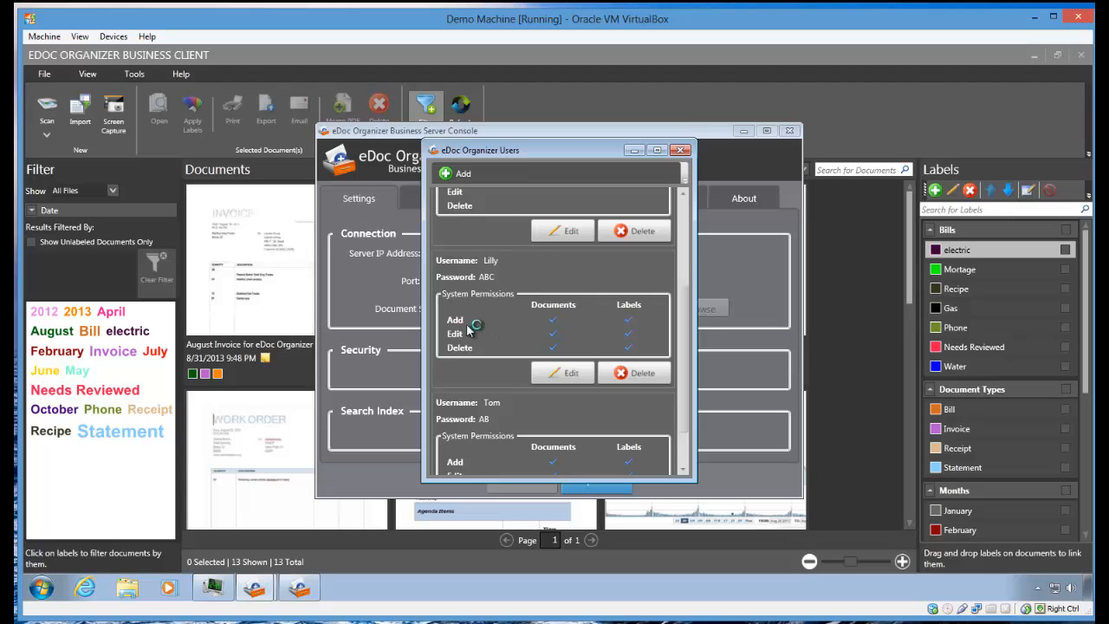
{"action": "left_click", "coordinate": [567, 373]}
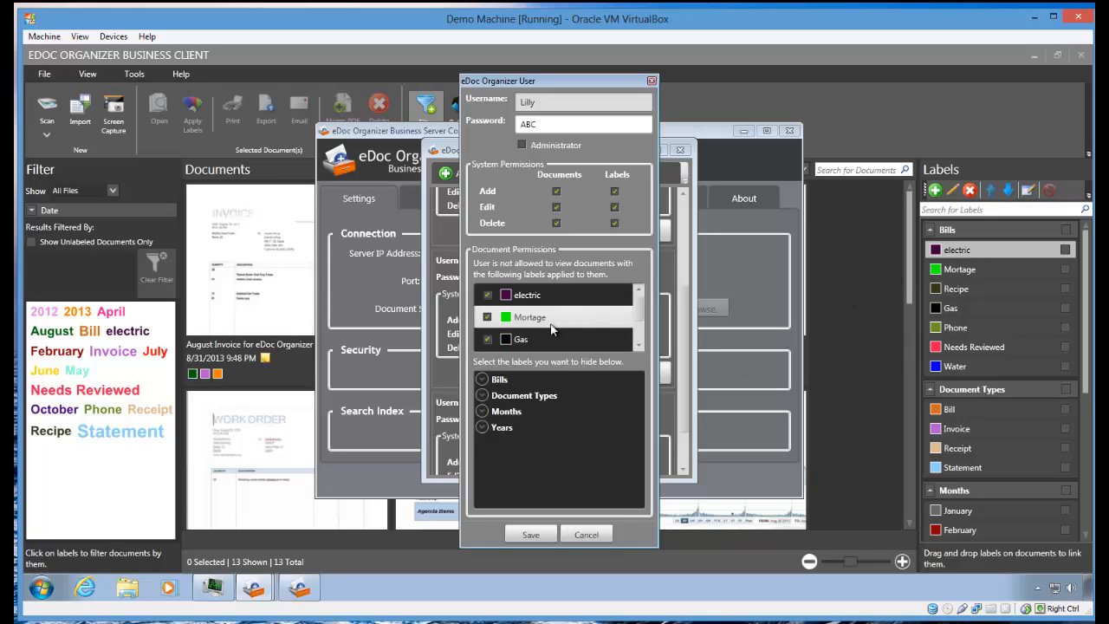
{"action": "left_click", "coordinate": [533, 538]}
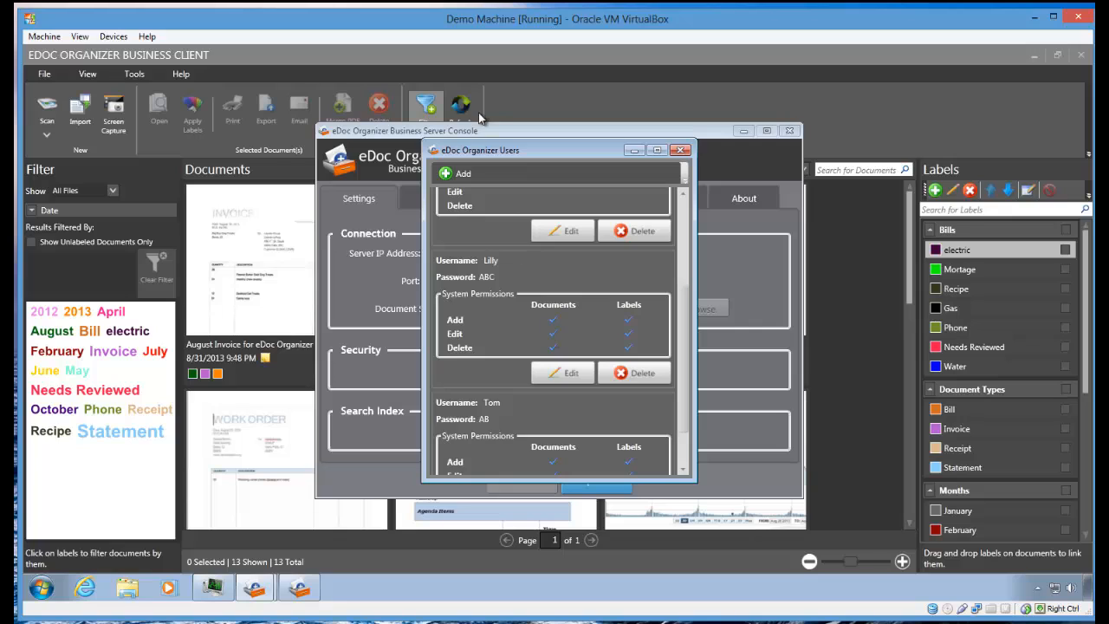
Step: Add a user with a username and password, Add and Edit permissions for documents, Add for labels, and Receipt documents hidden
{"action": "left_click", "coordinate": [451, 176]}
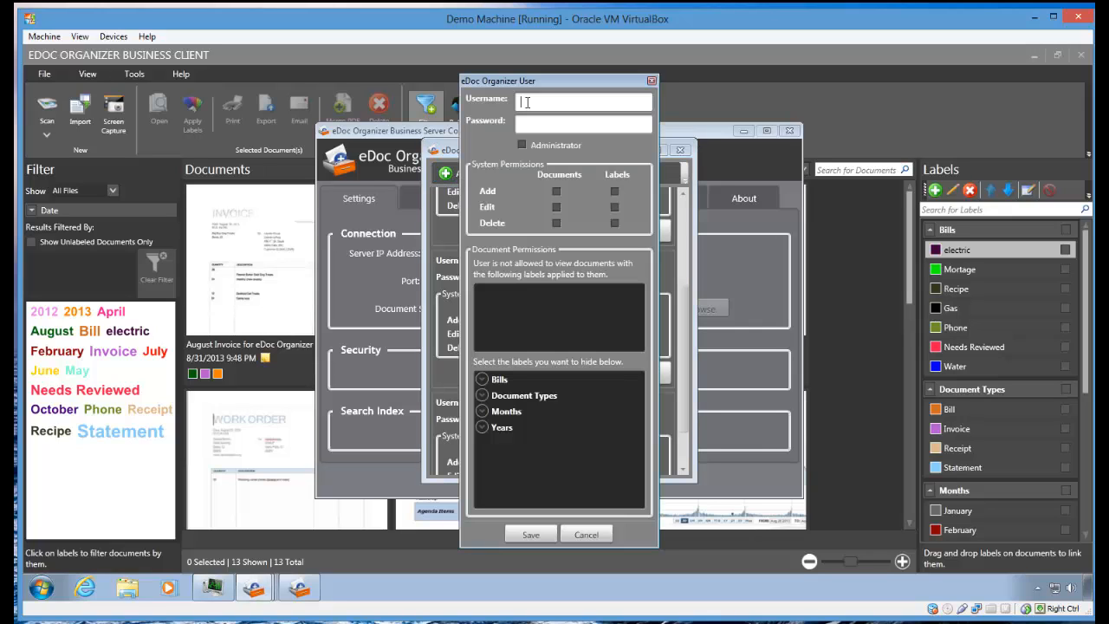
{"action": "type", "text": "Ron"}
{"action": "left_click", "coordinate": [556, 191]}
{"action": "left_click", "coordinate": [612, 191]}
{"action": "left_click", "coordinate": [482, 396]}
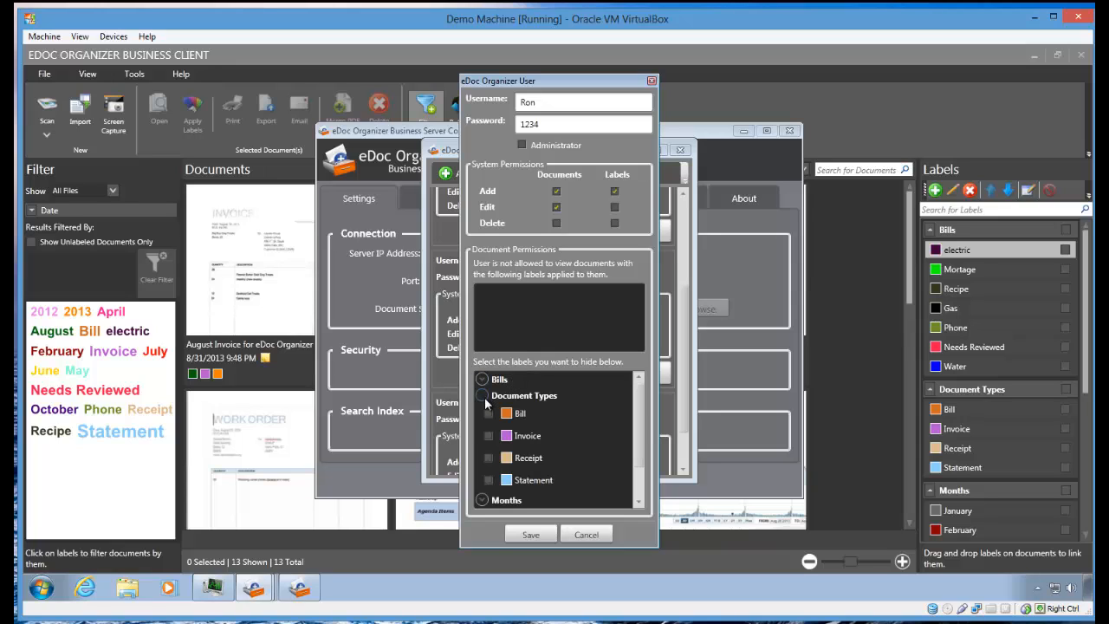
{"action": "left_click", "coordinate": [487, 459]}
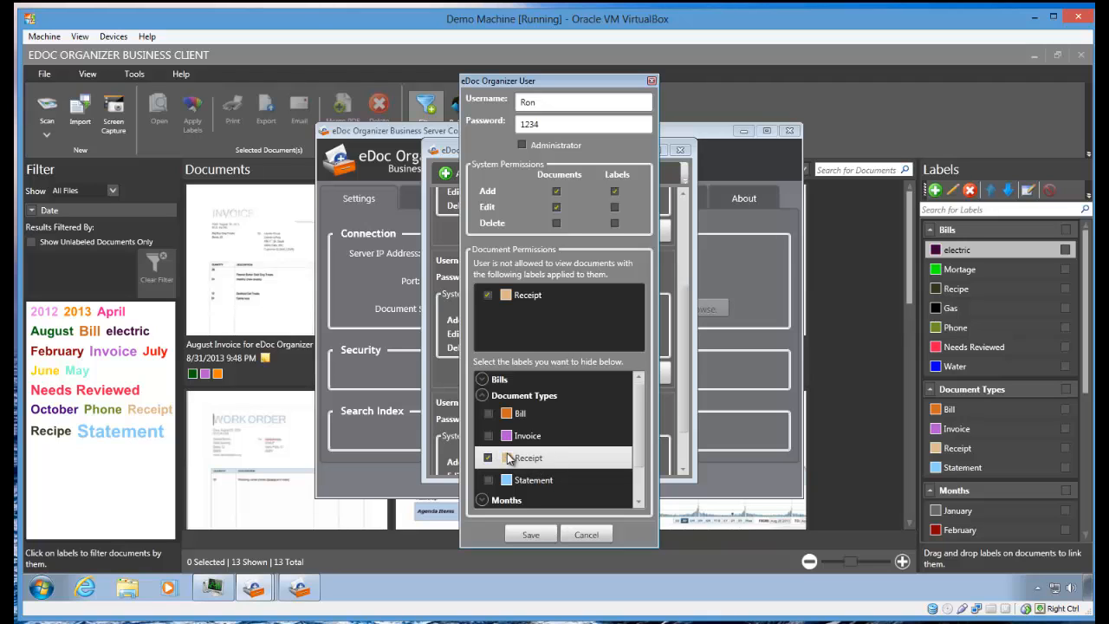
{"action": "left_click", "coordinate": [535, 535]}
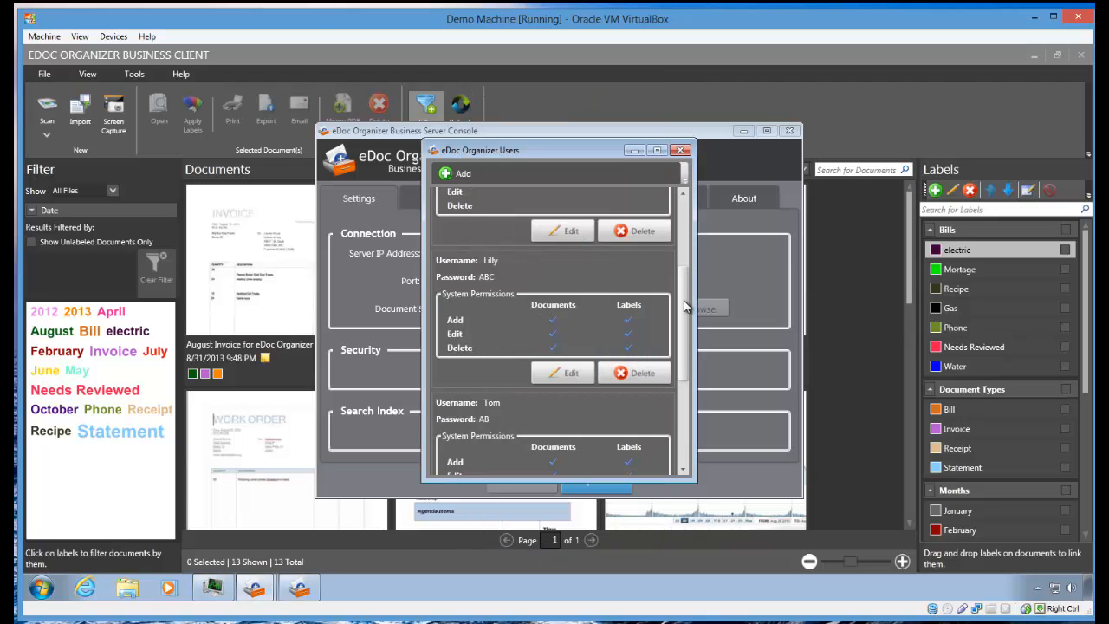
Step: Review the newly added user's permissions and hidden label, save the user and close the user list
{"action": "left_click_drag", "start_coordinate": [689, 310], "coordinate": [685, 412]}
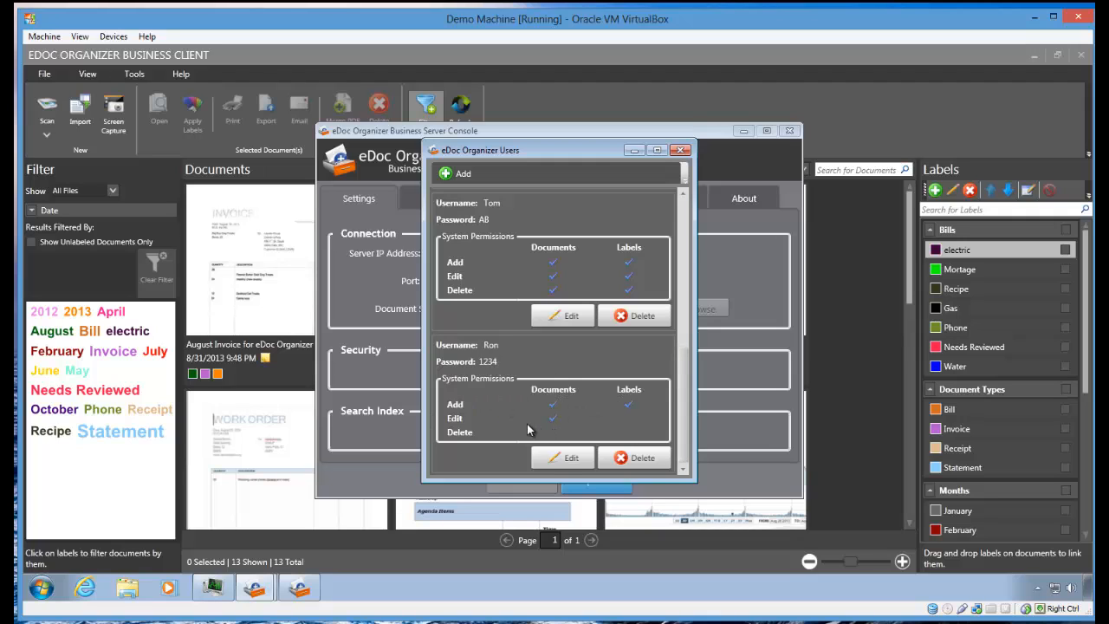
{"action": "left_click", "coordinate": [562, 461]}
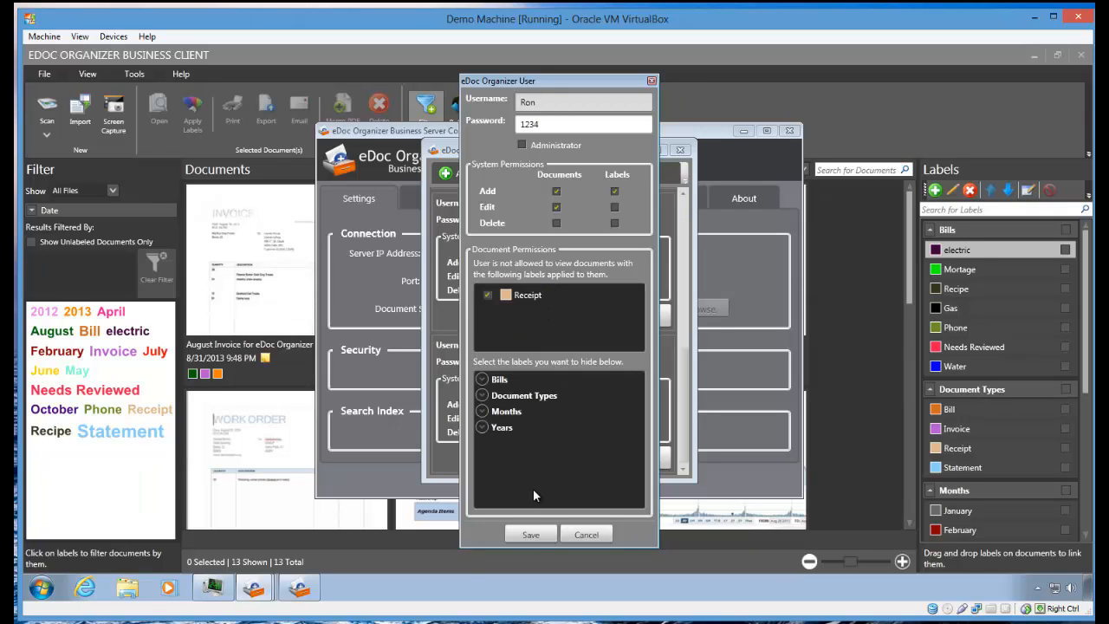
{"action": "left_click", "coordinate": [530, 534]}
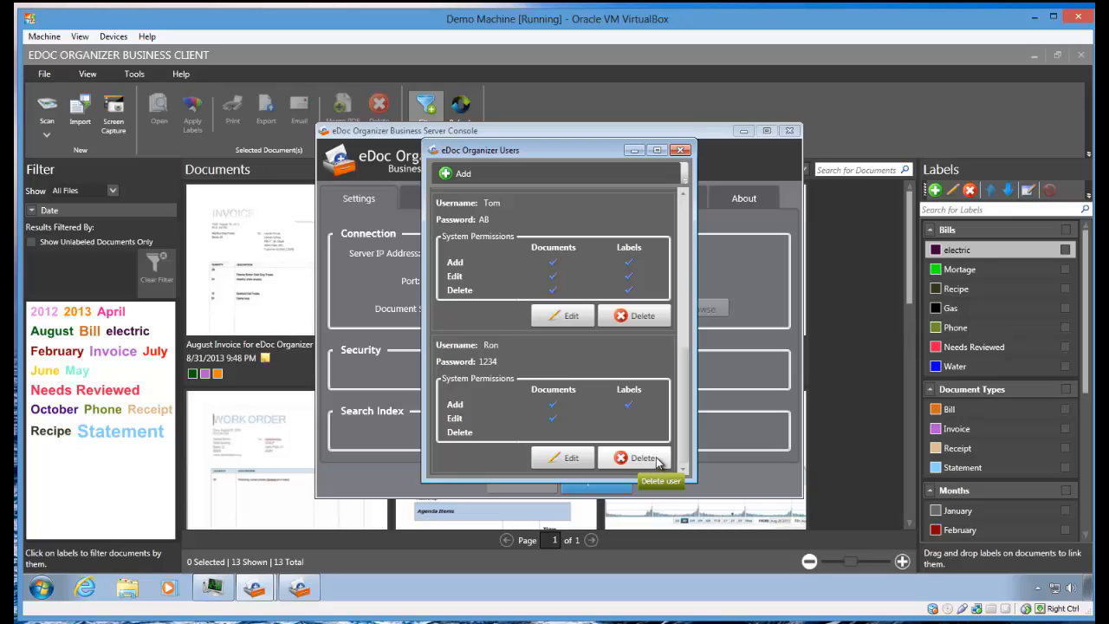
{"action": "left_click", "coordinate": [681, 150]}
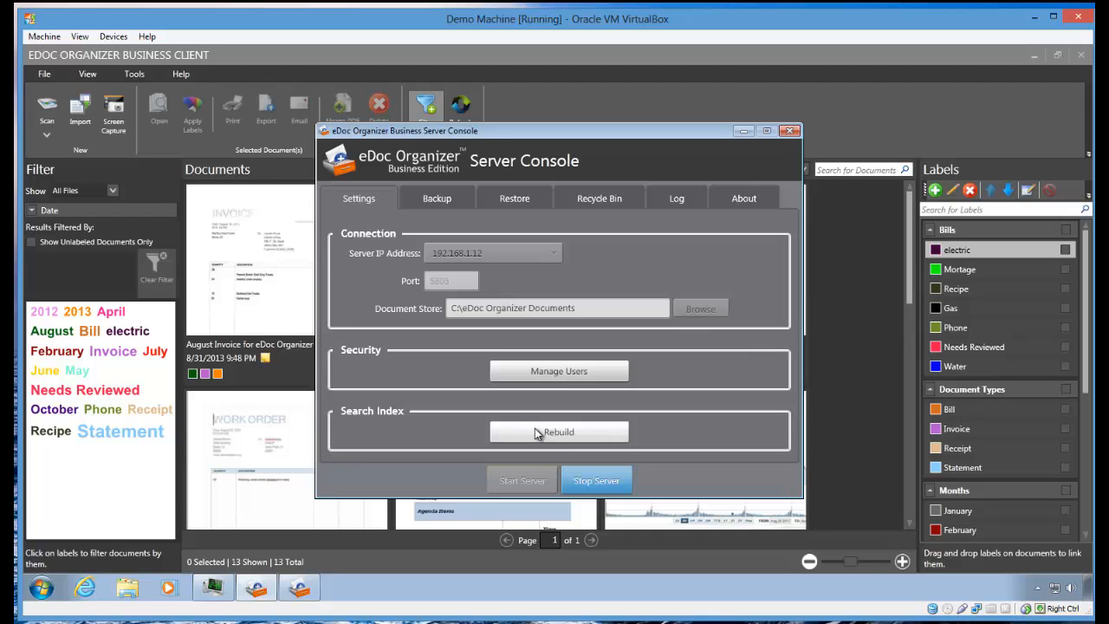
Step: Open the Server Console's online and local backup options
{"action": "left_click", "coordinate": [442, 199]}
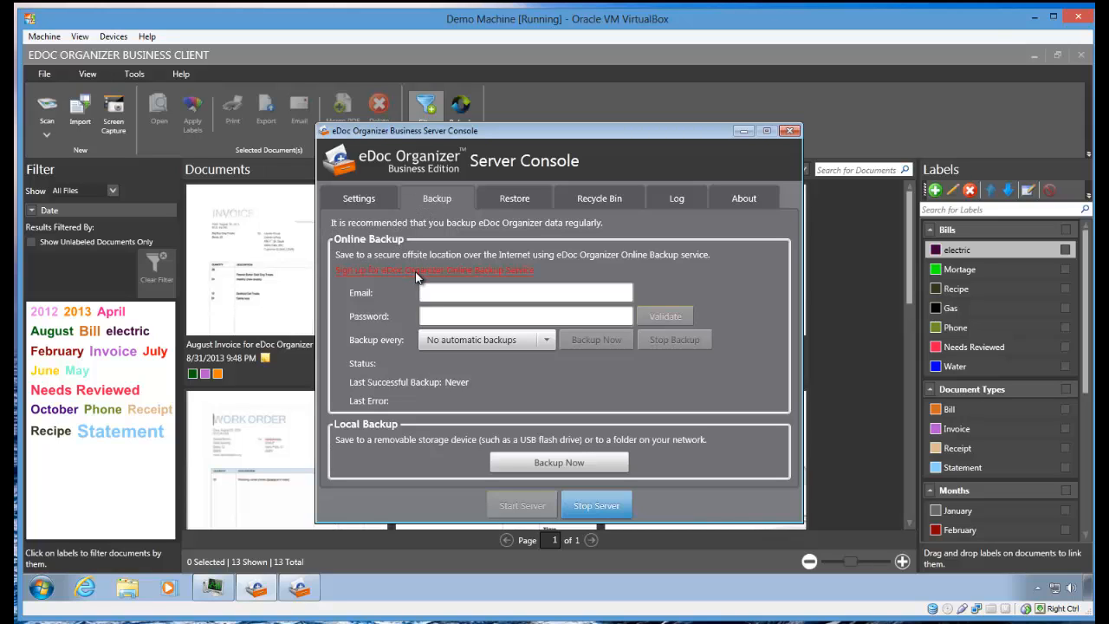
Step: Review the automatic interval choices for online backup without changing the current selection
{"action": "left_click", "coordinate": [547, 340]}
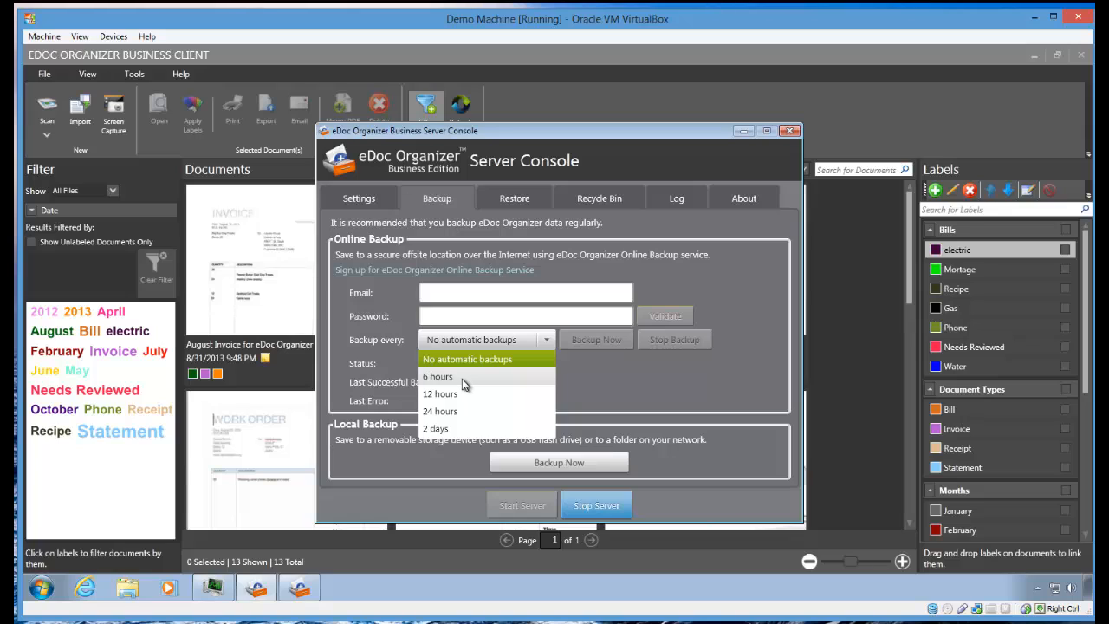
{"action": "left_click", "coordinate": [591, 356]}
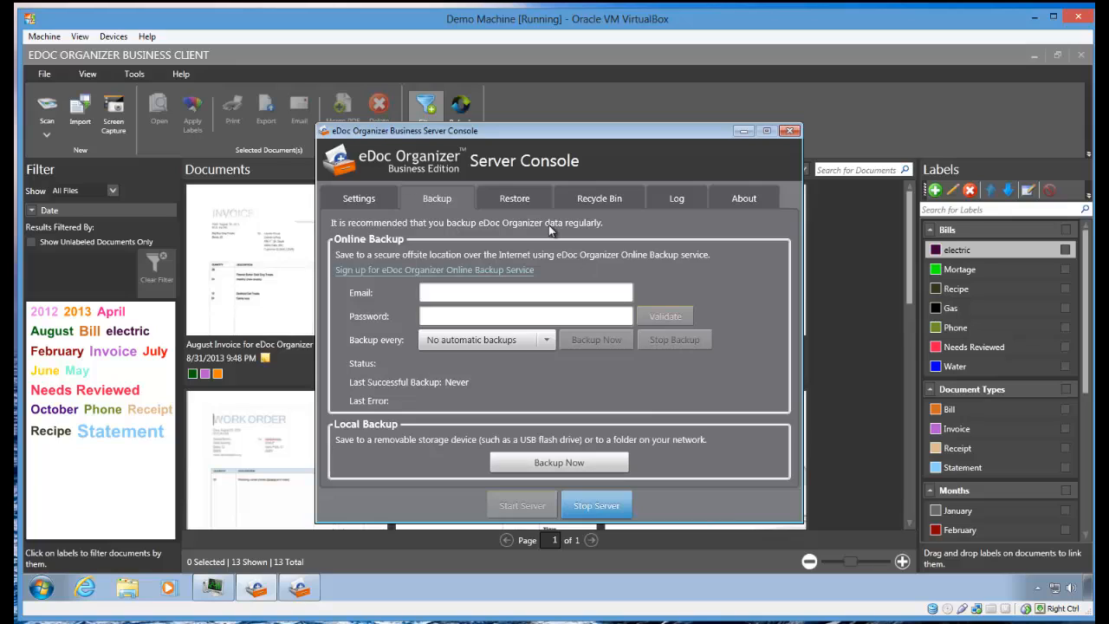
Step: Open the restore options, view the eDoc Organizer Online Backup sign-up website and close it
{"action": "left_click", "coordinate": [514, 197]}
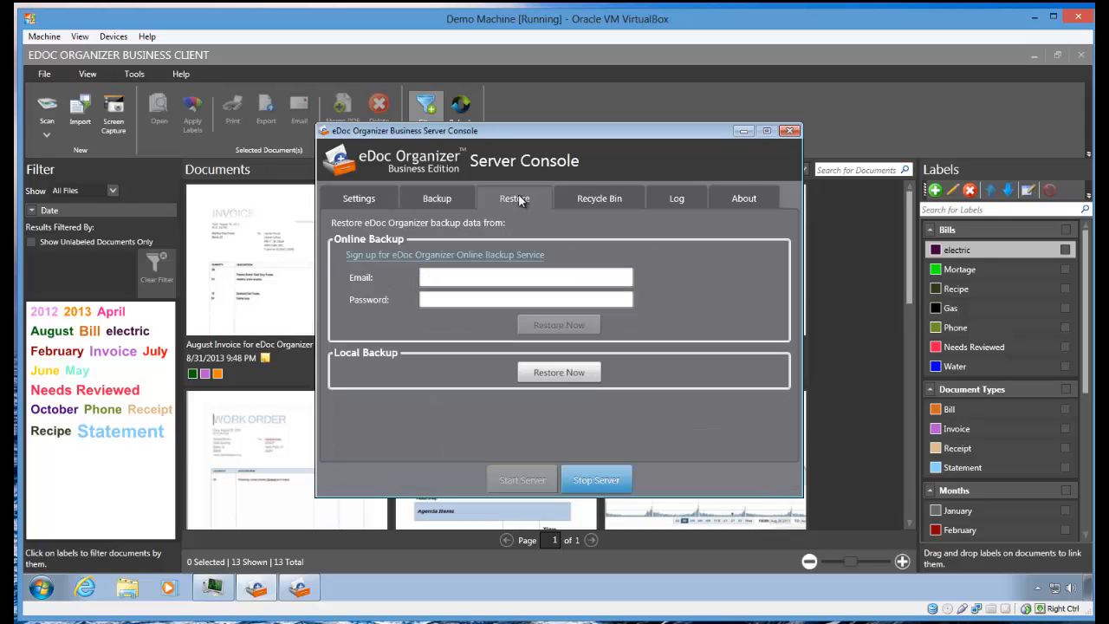
{"action": "left_click", "coordinate": [402, 264]}
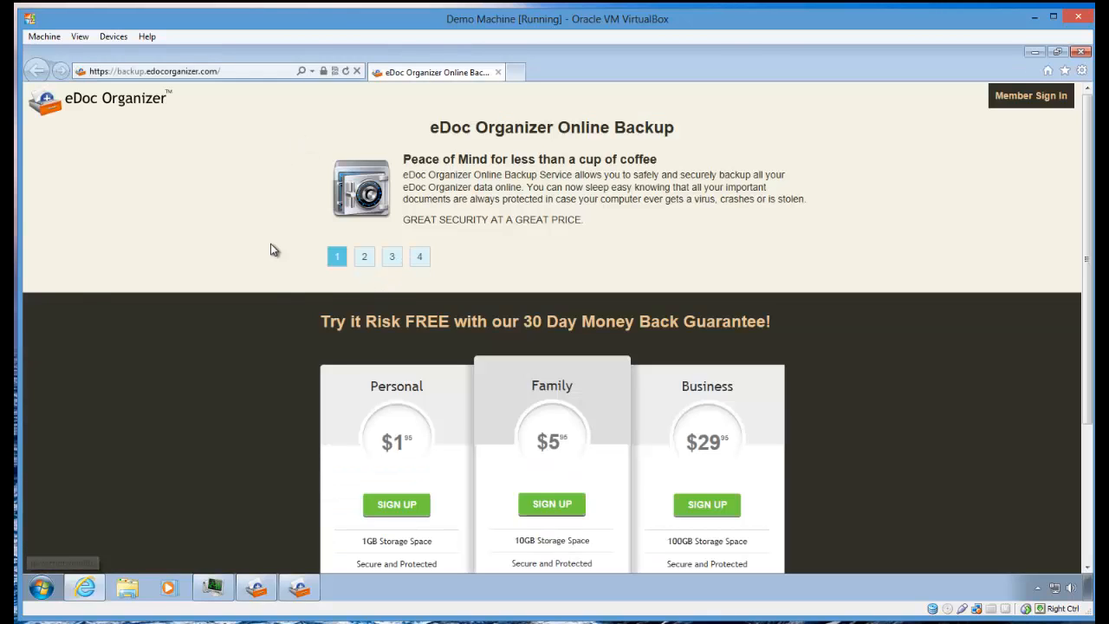
{"action": "left_click", "coordinate": [1080, 51]}
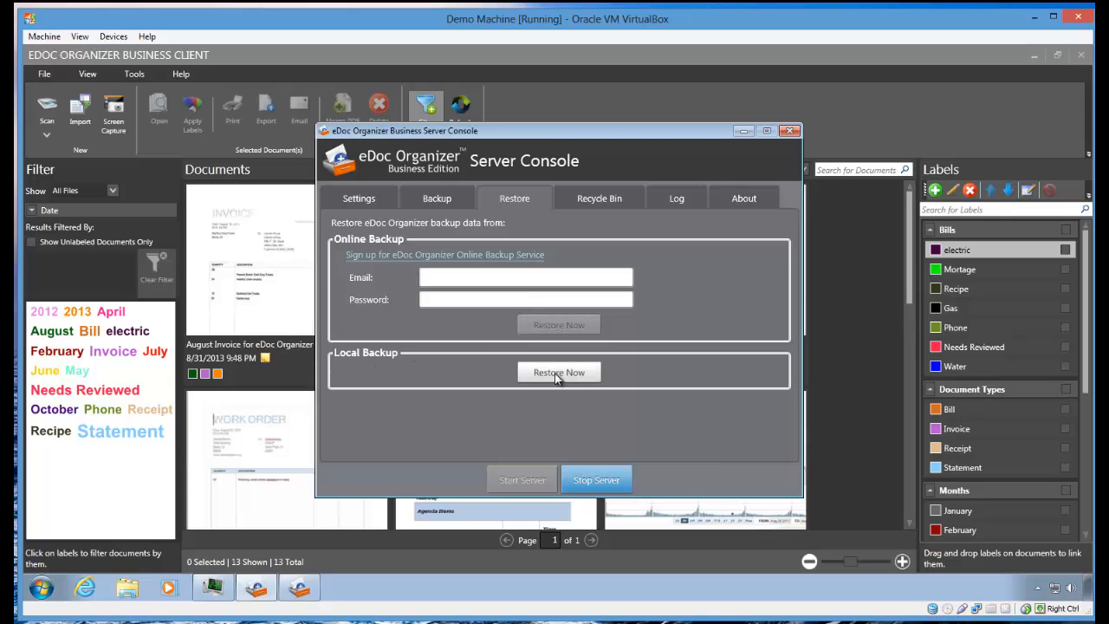
Step: Examine the deleted documents in the Server Console's Recycle Bin, including their names and deletion dates
{"action": "left_click", "coordinate": [597, 201]}
{"action": "scroll", "coordinate": [463, 260], "scroll_direction": "down", "scroll_amount": 5}
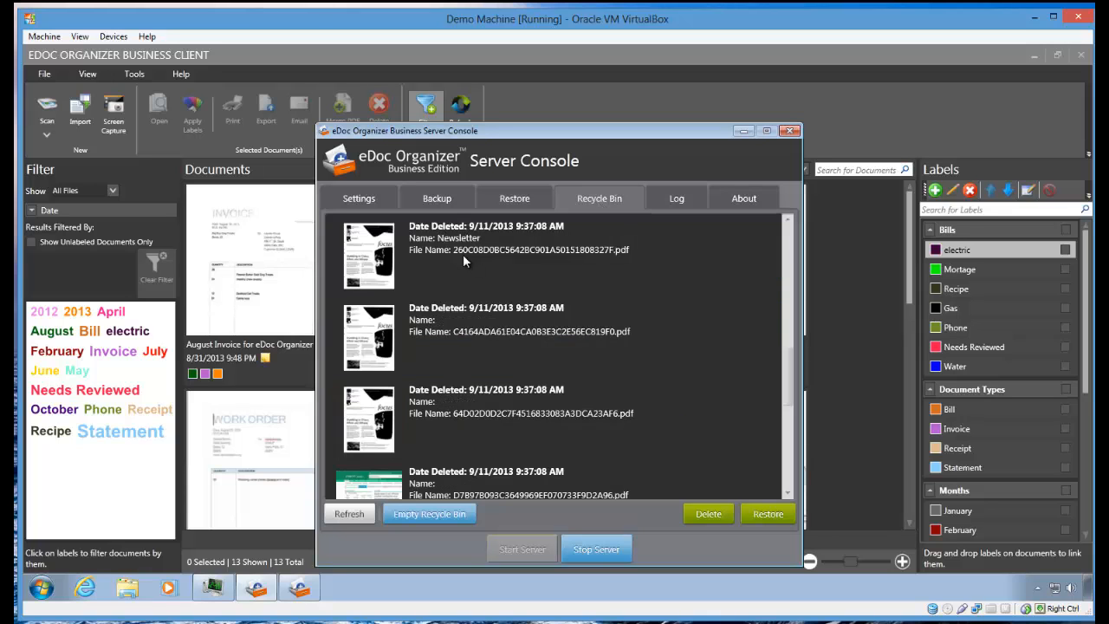
{"action": "scroll", "coordinate": [463, 260], "scroll_direction": "up", "scroll_amount": 5}
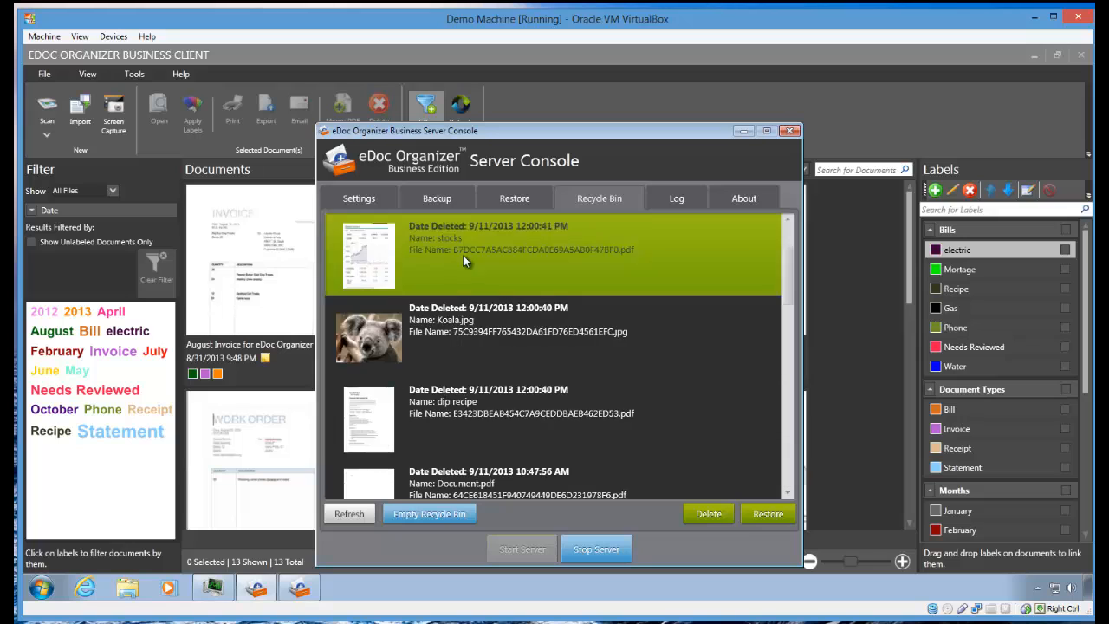
{"action": "scroll", "coordinate": [463, 260], "scroll_direction": "down", "scroll_amount": 3}
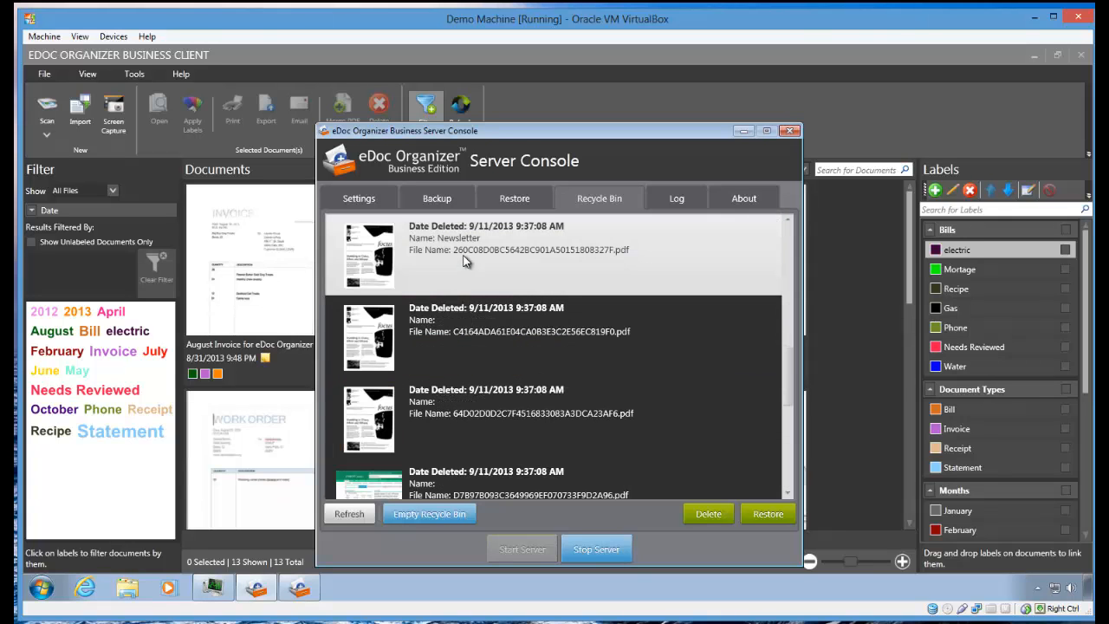
{"action": "scroll", "coordinate": [487, 269], "scroll_direction": "up", "scroll_amount": 3}
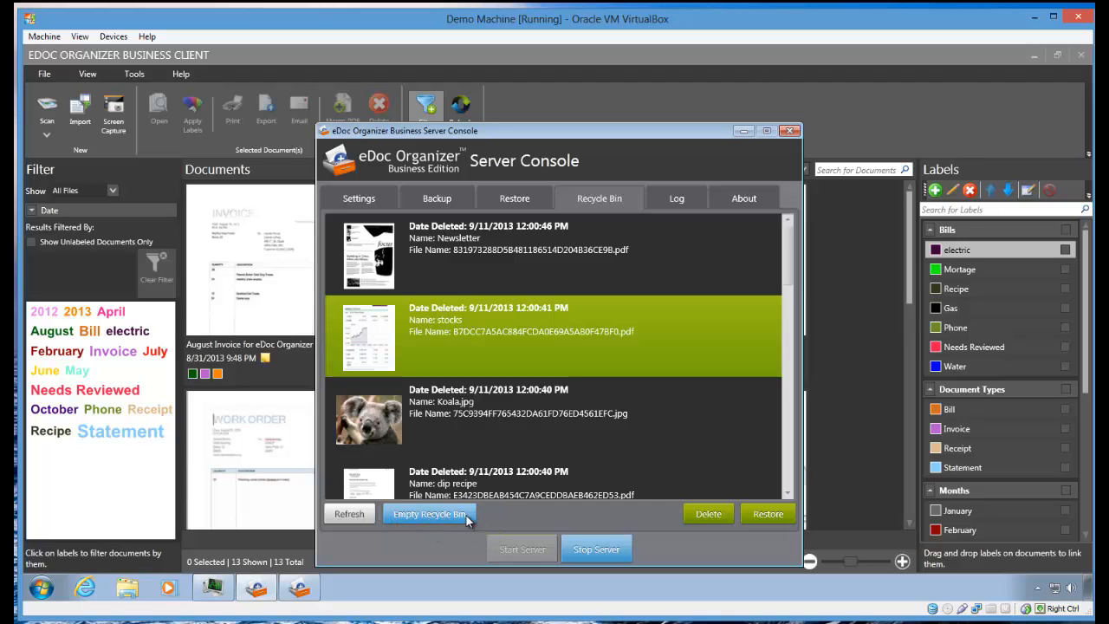
Step: Review the server's activity log and product information, ending at the connection and security settings
{"action": "left_click", "coordinate": [683, 198]}
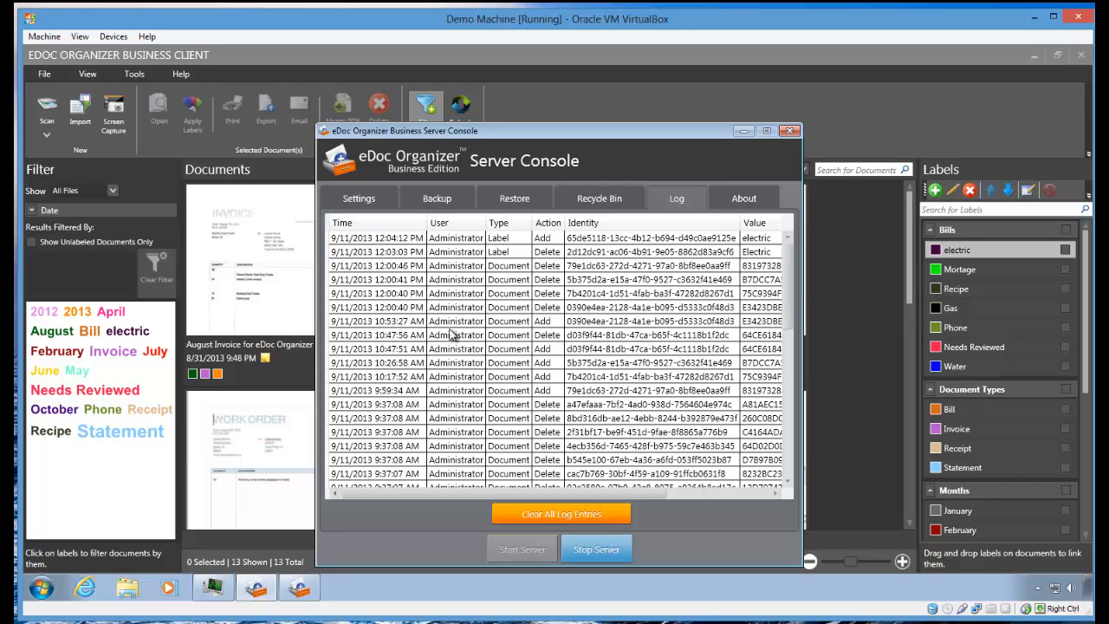
{"action": "left_click", "coordinate": [735, 201]}
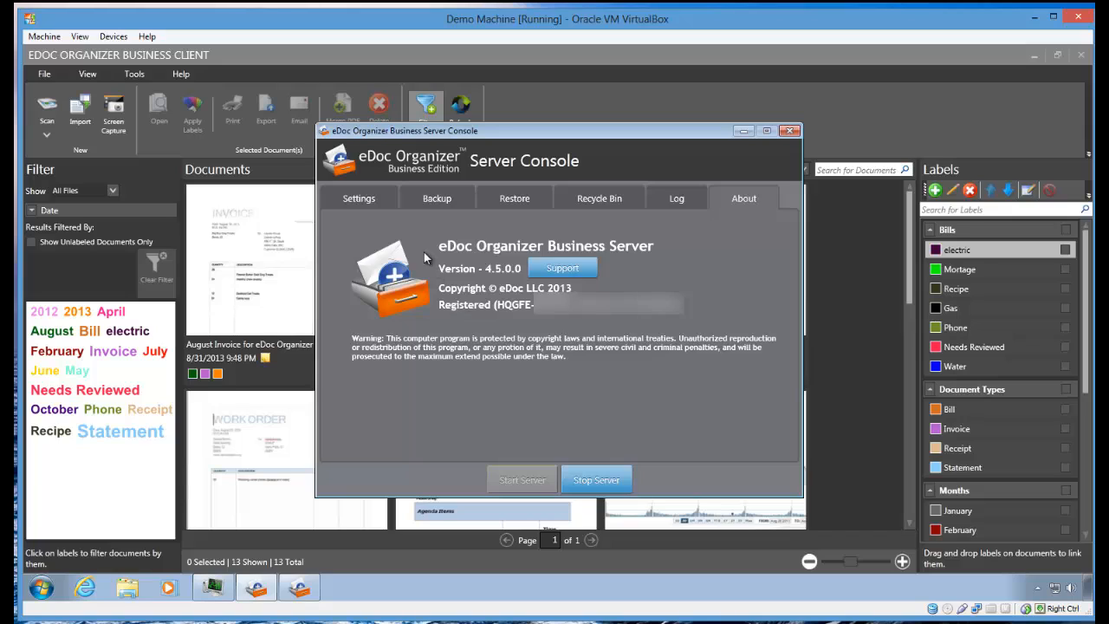
{"action": "left_click", "coordinate": [362, 198]}
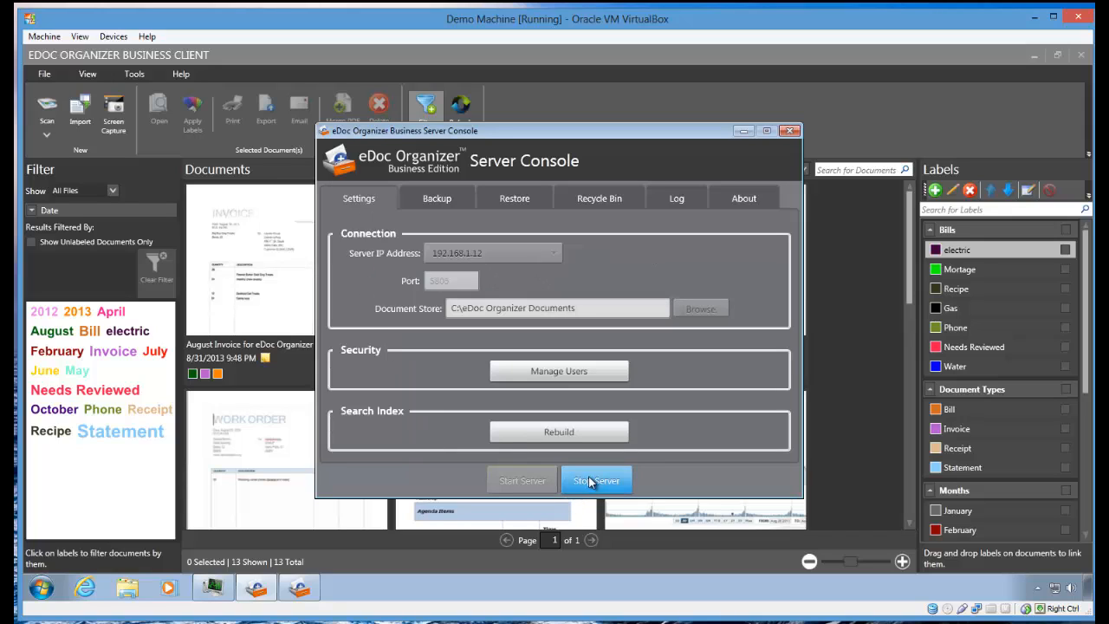